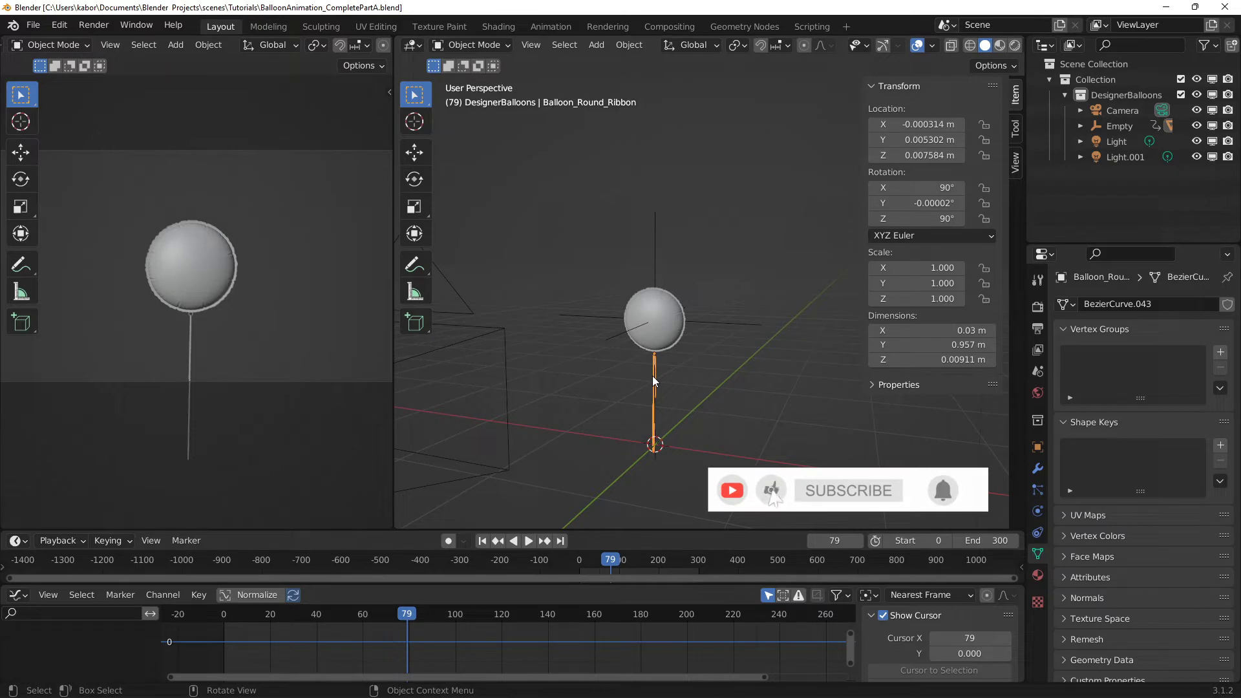
# Step: Rewind to frame 0 and give the ribbon Cloth physics with a vertex mass of 0.001 kg
pyautogui.click(482, 541)
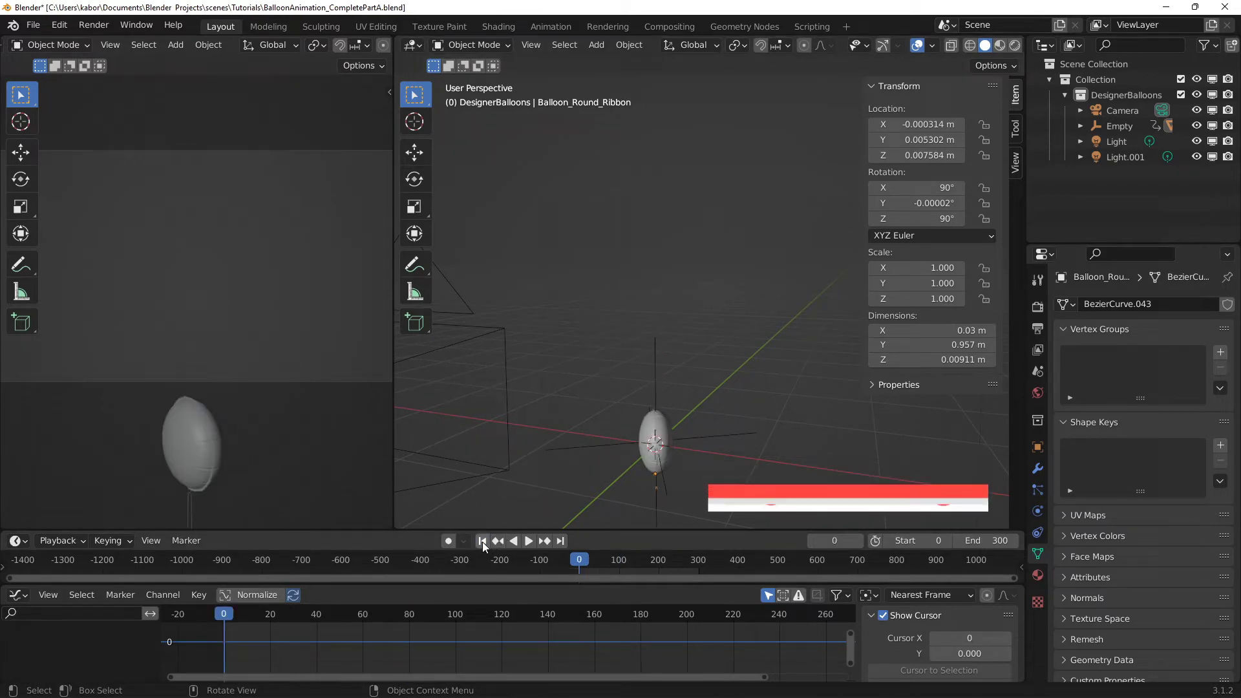
pyautogui.click(1036, 512)
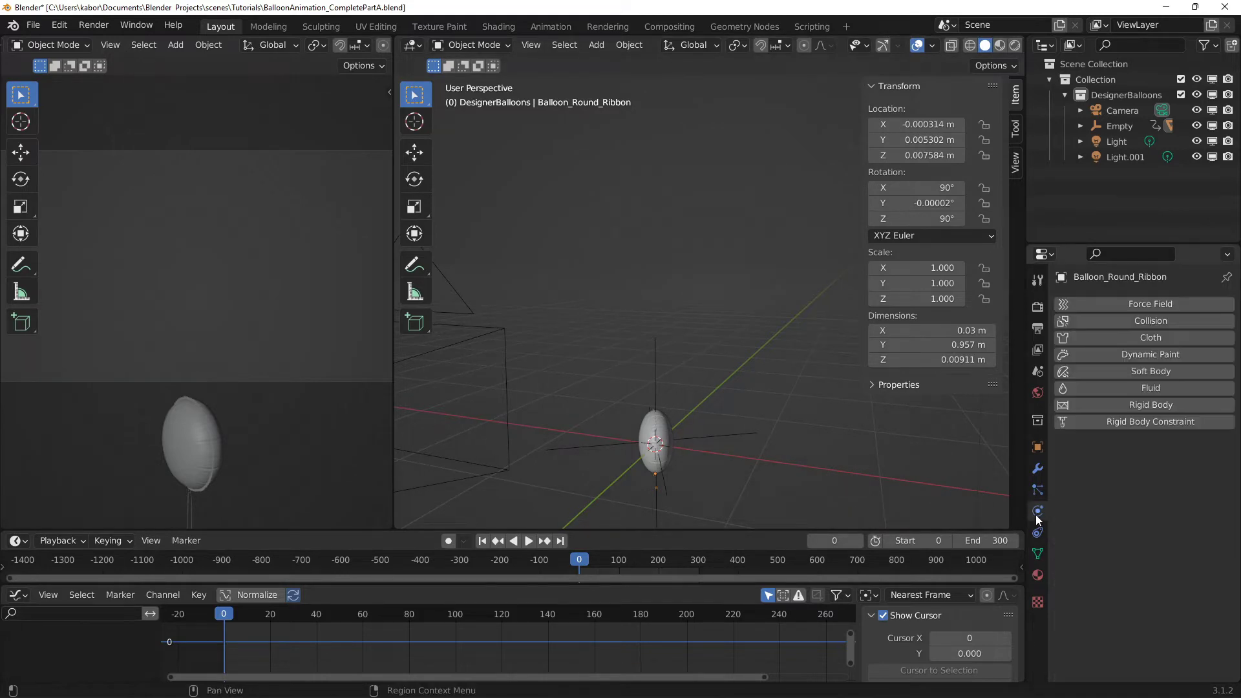
pyautogui.click(1154, 340)
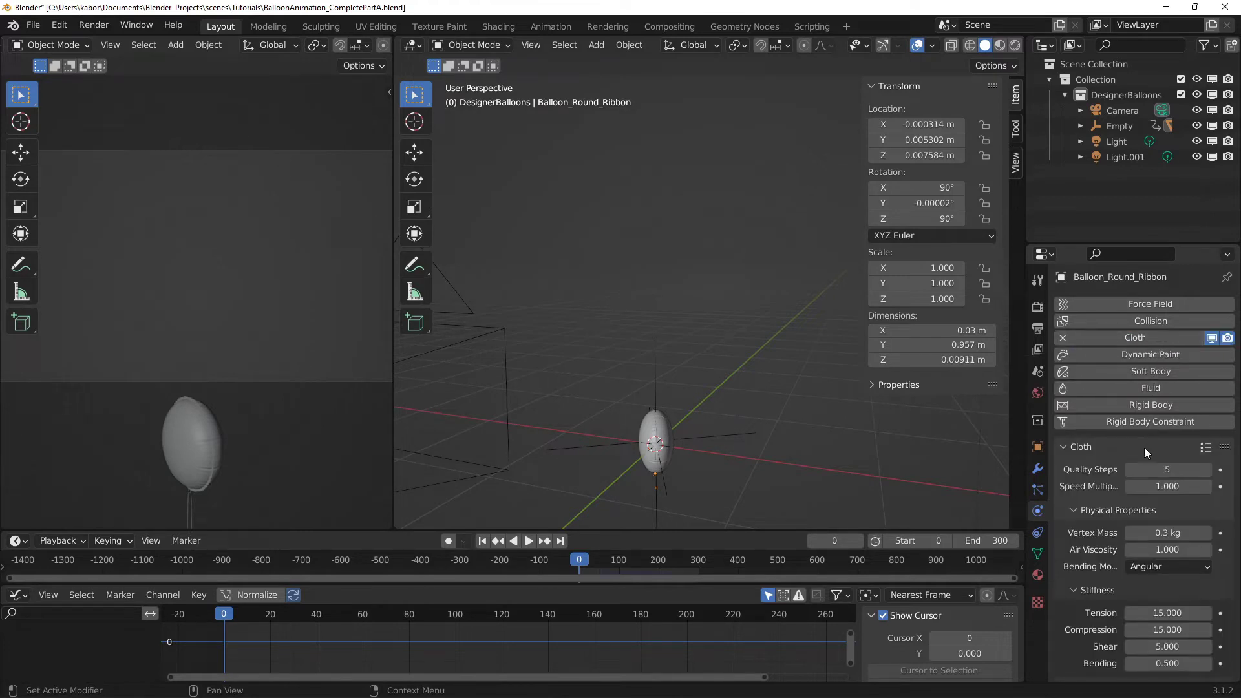
pyautogui.scroll(-2, 1144, 447)
pyautogui.click(1149, 479)
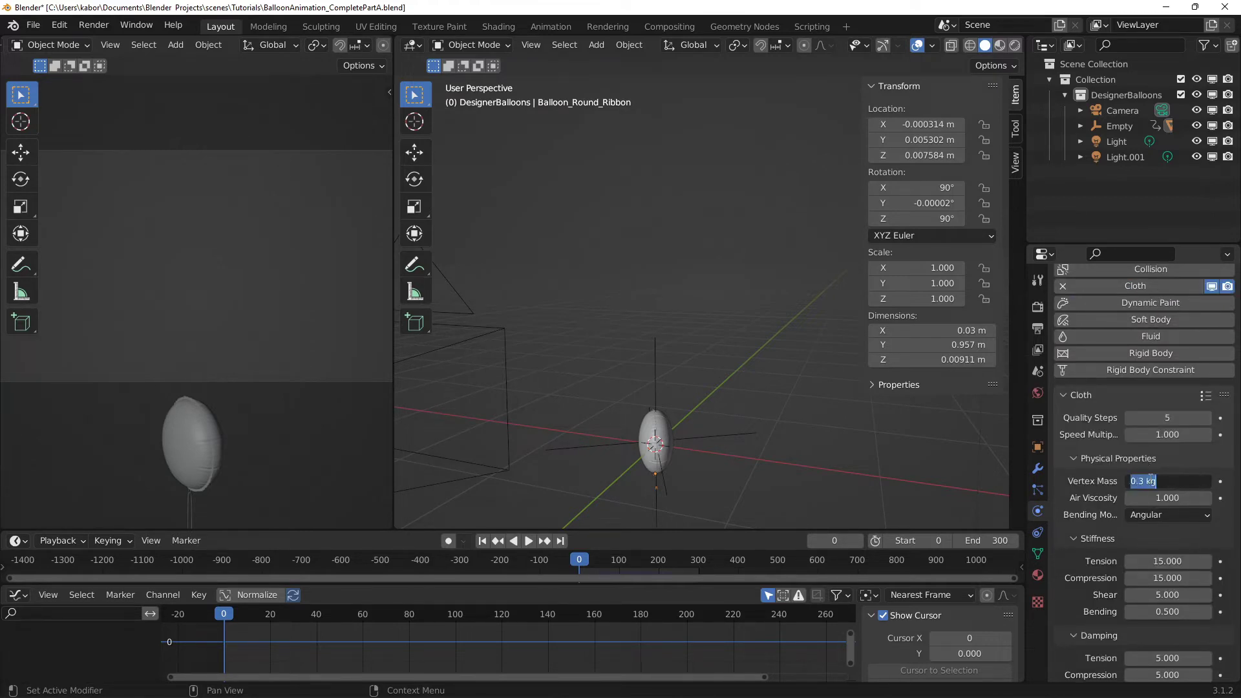
pyautogui.write('0.001')
pyautogui.press('Return')
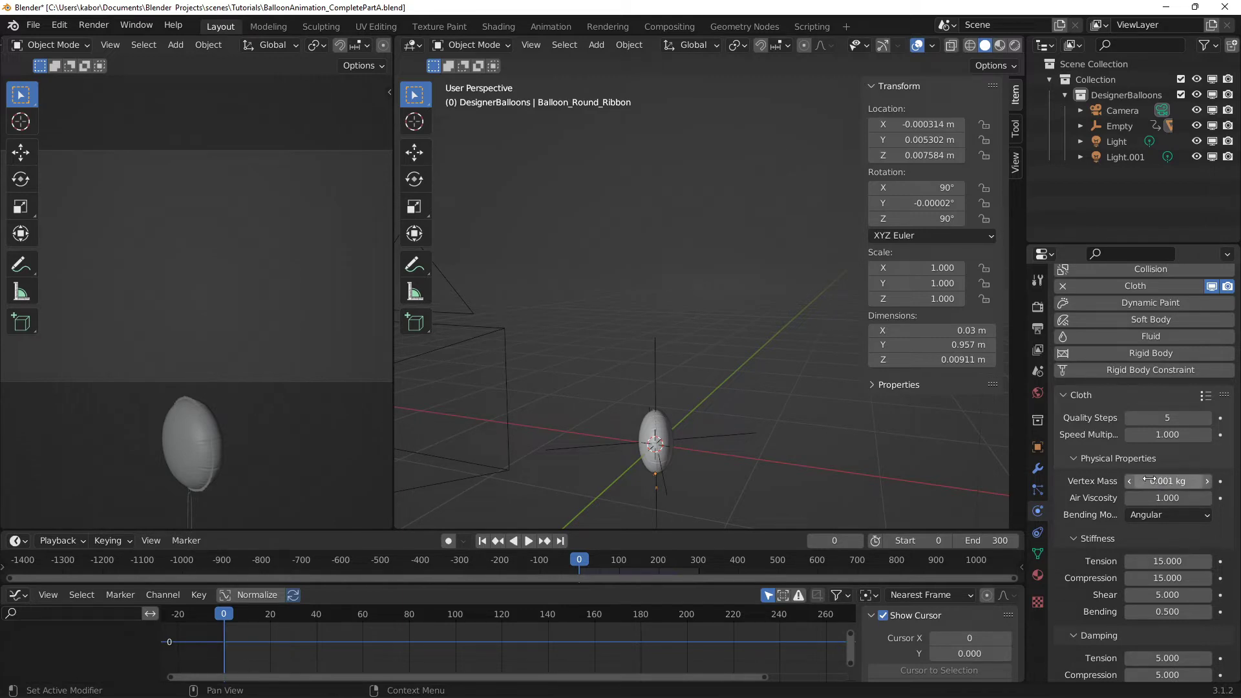
# Step: Play the cloth preview, stop it, rewind to frame 0, and zoom toward the ribbon loop
pyautogui.click(528, 541)
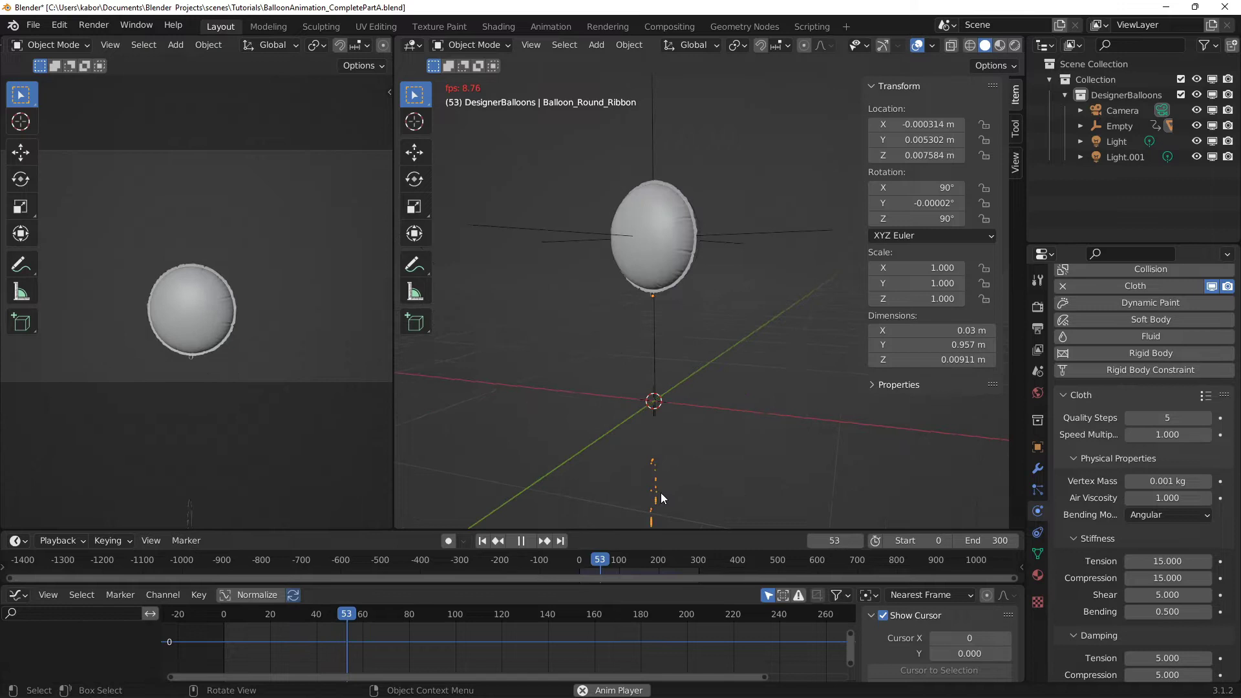
pyautogui.click(521, 541)
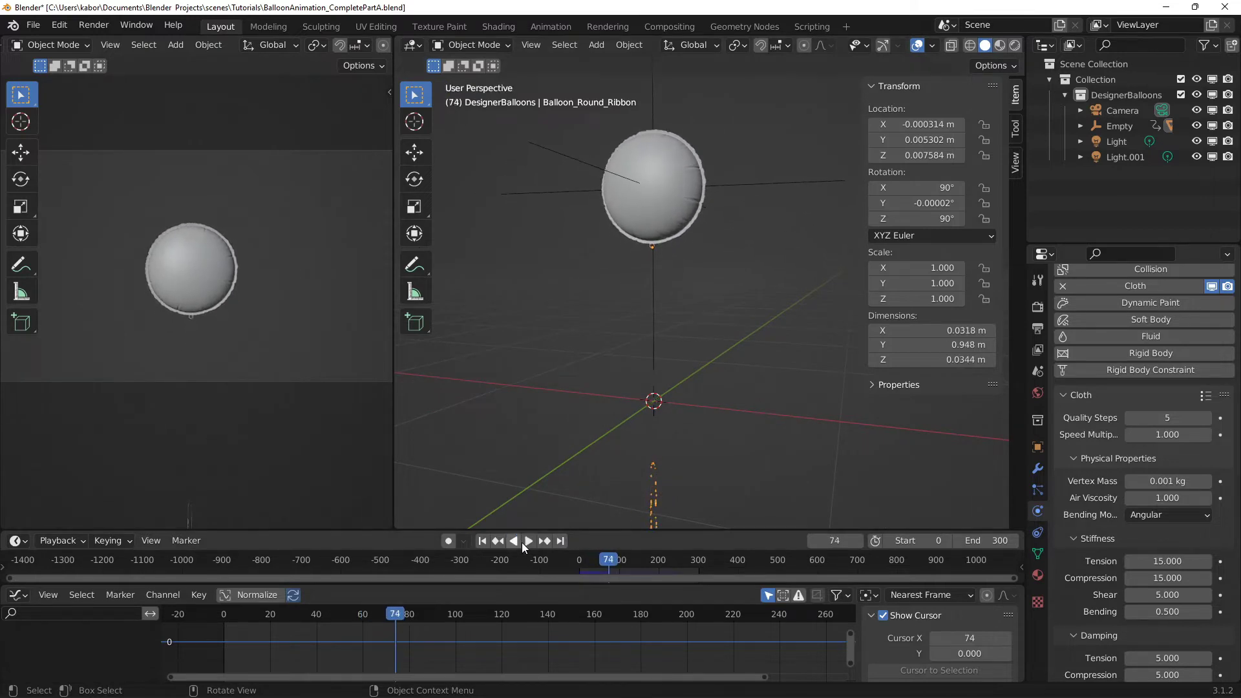
pyautogui.click(484, 543)
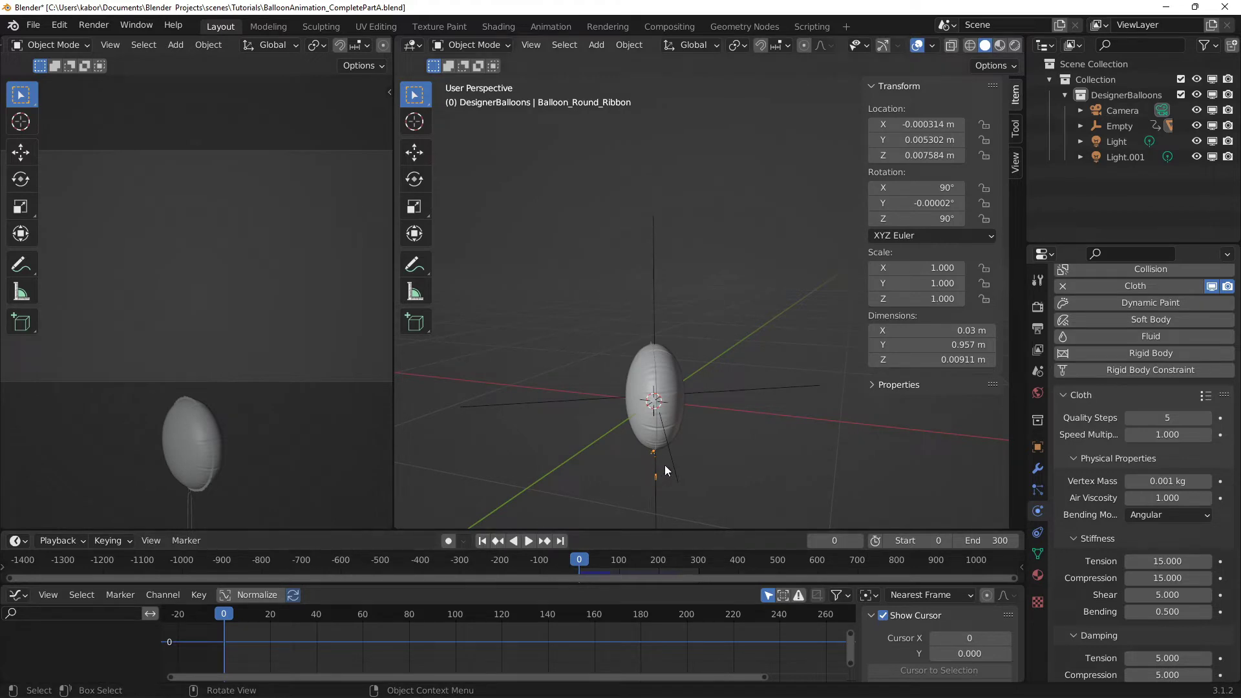
pyautogui.scroll(7, 665, 465)
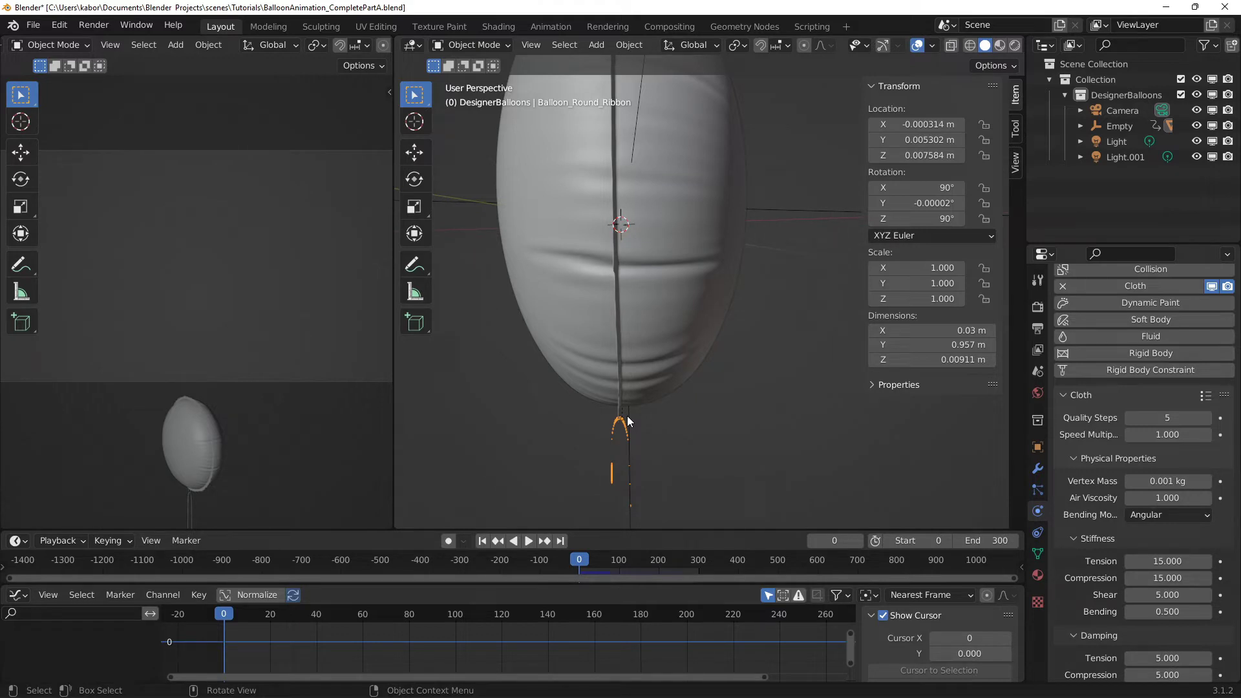
pyautogui.moveTo(627, 416)
pyautogui.mouseDown(button='middle')
pyautogui.moveTo(683, 386)
pyautogui.moveTo(778, 396)
pyautogui.moveTo(633, 426)
pyautogui.mouseUp(button='middle')
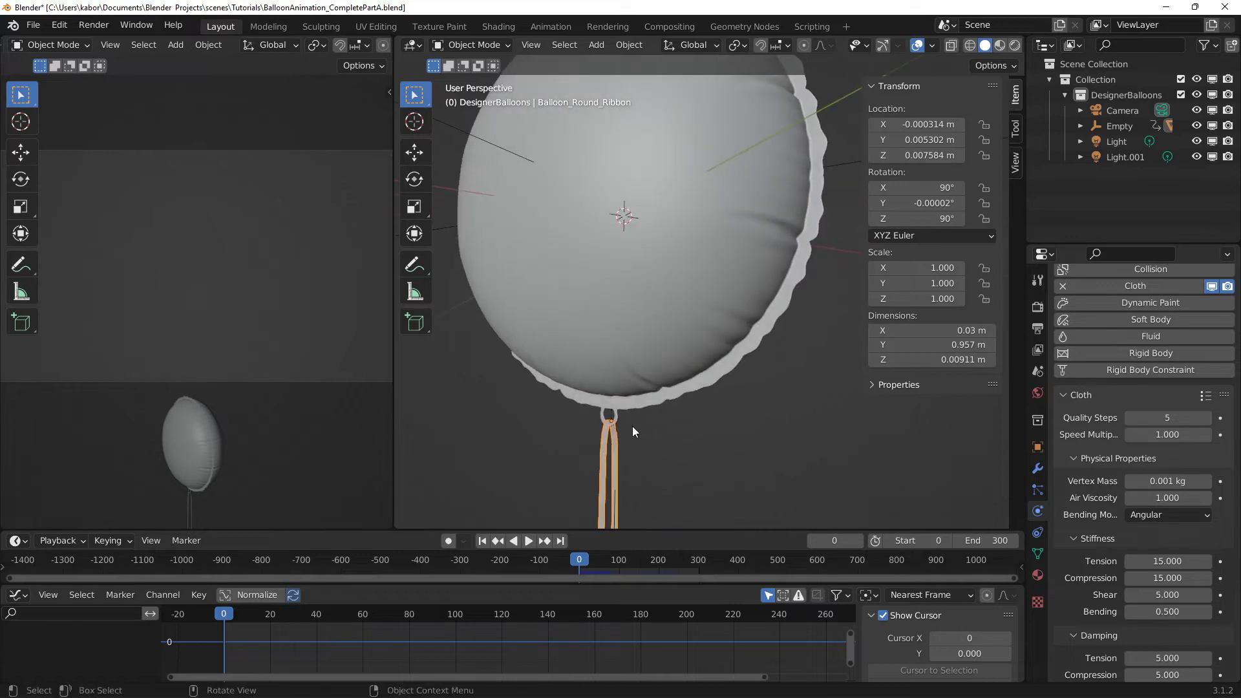
pyautogui.scroll(3, 610, 437)
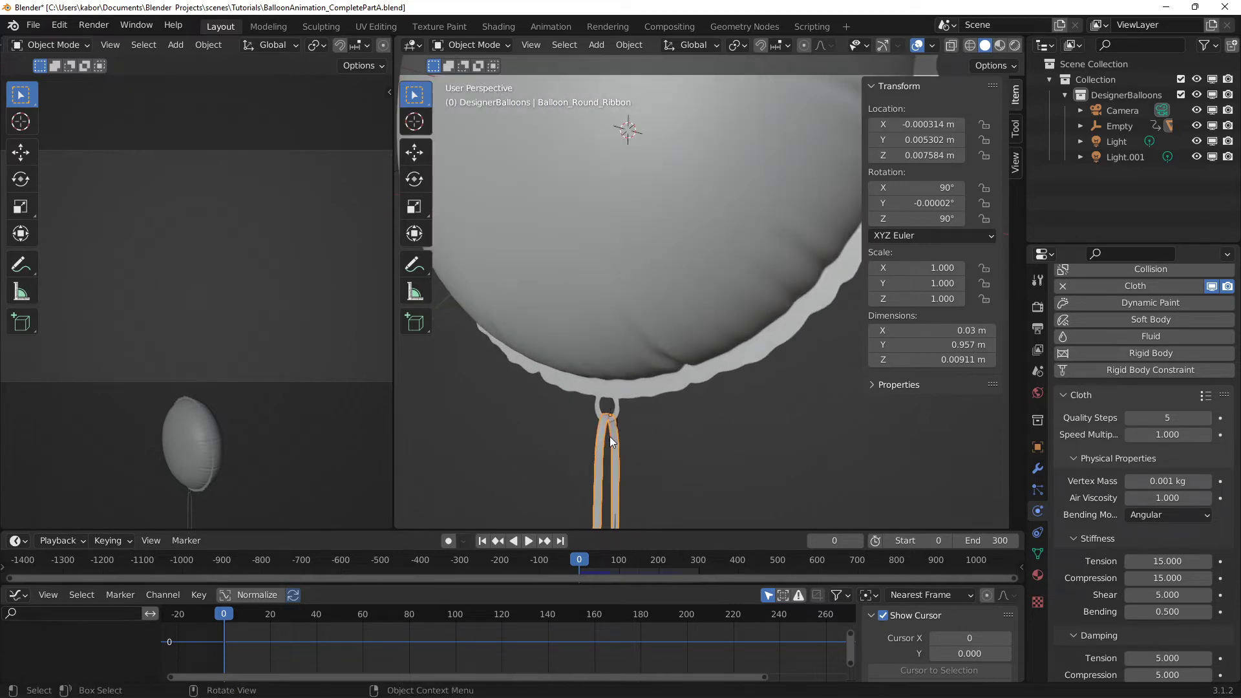
# Step: Switch the ribbon to Weight Paint mode and paint weight 1.0 on both strand tops
pyautogui.click(490, 48)
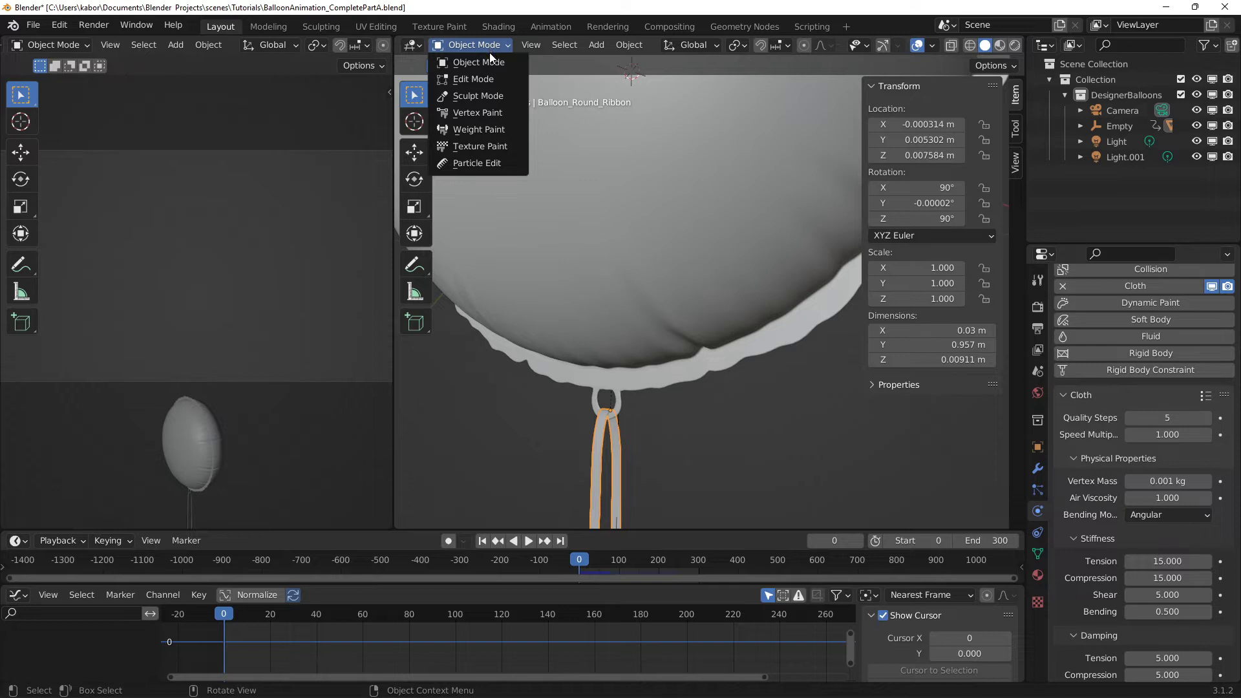
pyautogui.click(482, 129)
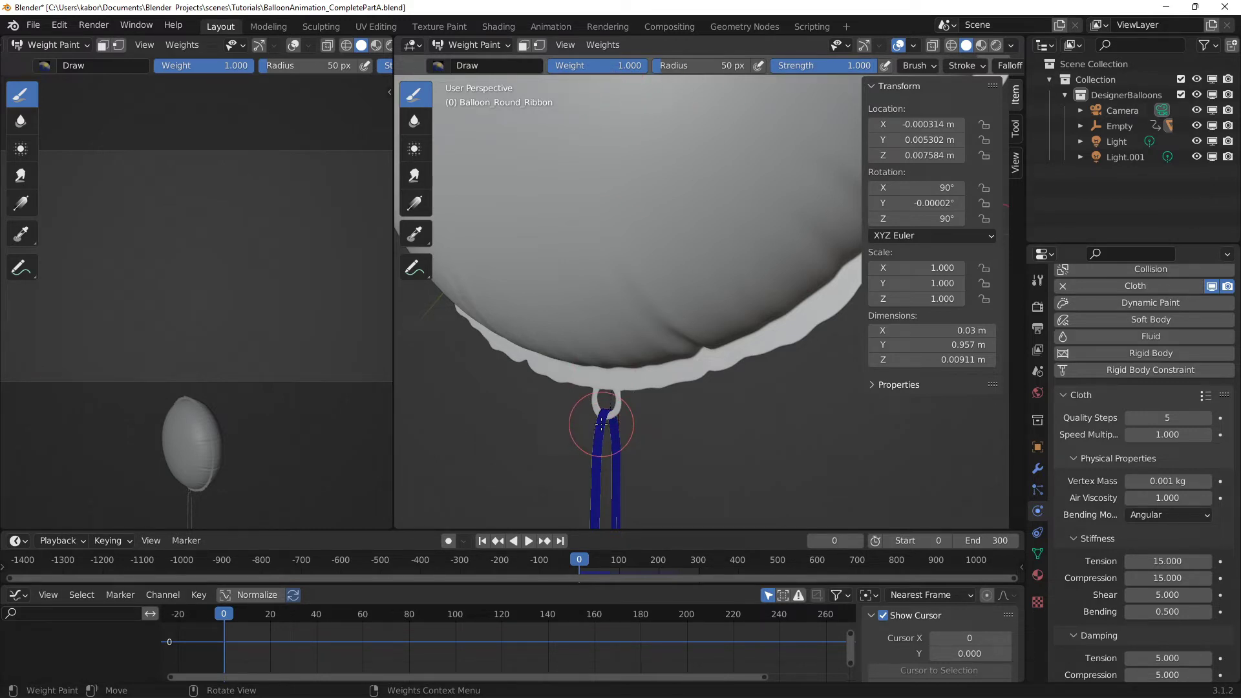
pyautogui.moveTo(601, 424)
pyautogui.mouseDown()
pyautogui.moveTo(611, 413)
pyautogui.moveTo(614, 438)
pyautogui.mouseUp()
pyautogui.moveTo(600, 425); pyautogui.dragTo(596, 443, button='middle')
pyautogui.scroll(2, 597, 443)
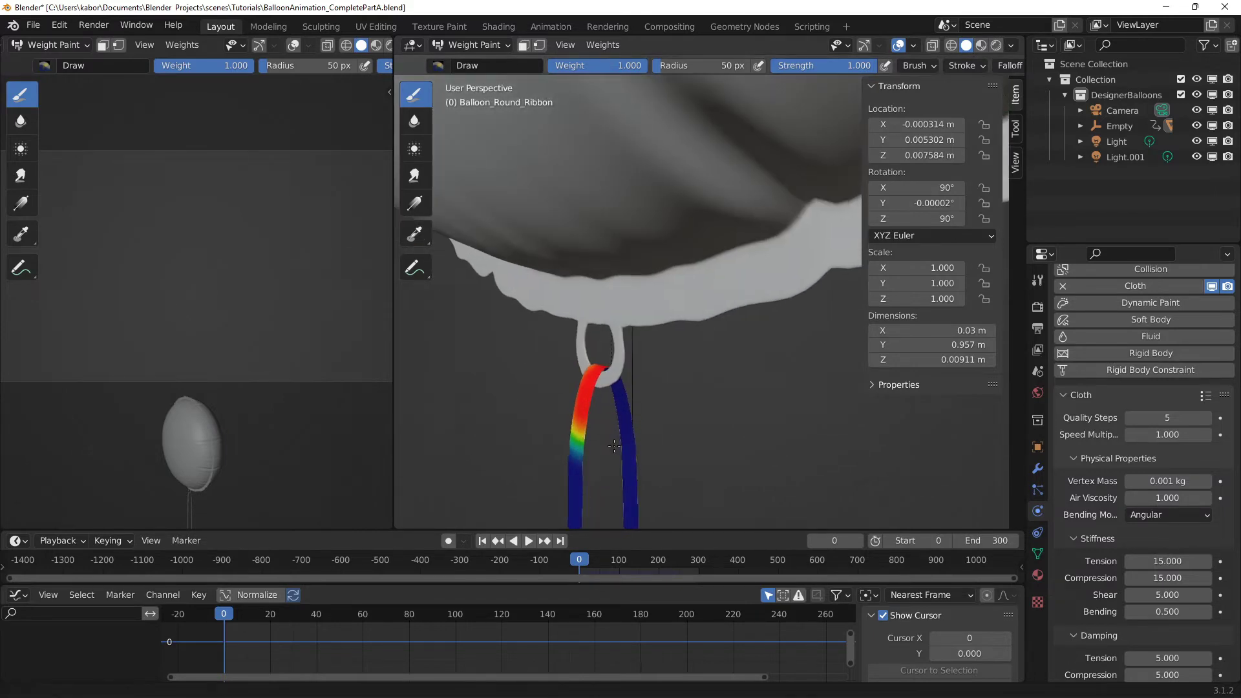
pyautogui.scroll(2, 646, 378)
pyautogui.moveTo(647, 378); pyautogui.dragTo(700, 325, button='middle')
pyautogui.moveTo(685, 323)
pyautogui.mouseDown()
pyautogui.moveTo(650, 268)
pyautogui.moveTo(661, 255)
pyautogui.moveTo(668, 327)
pyautogui.moveTo(660, 284)
pyautogui.moveTo(636, 260)
pyautogui.moveTo(626, 300)
pyautogui.moveTo(652, 269)
pyautogui.moveTo(668, 296)
pyautogui.mouseUp()
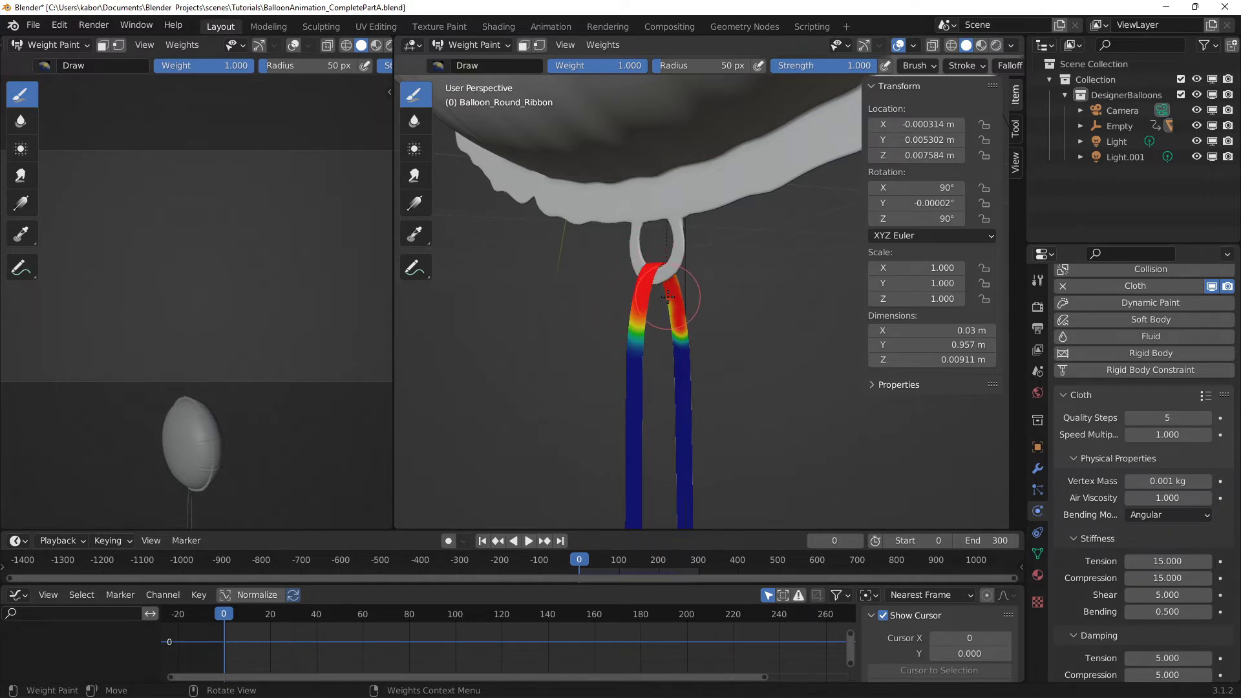
# Step: Set brush strength to 0.5 and blend weights further down both ribbon strands
pyautogui.click(830, 68)
pyautogui.write('0.5')
pyautogui.press('Return')
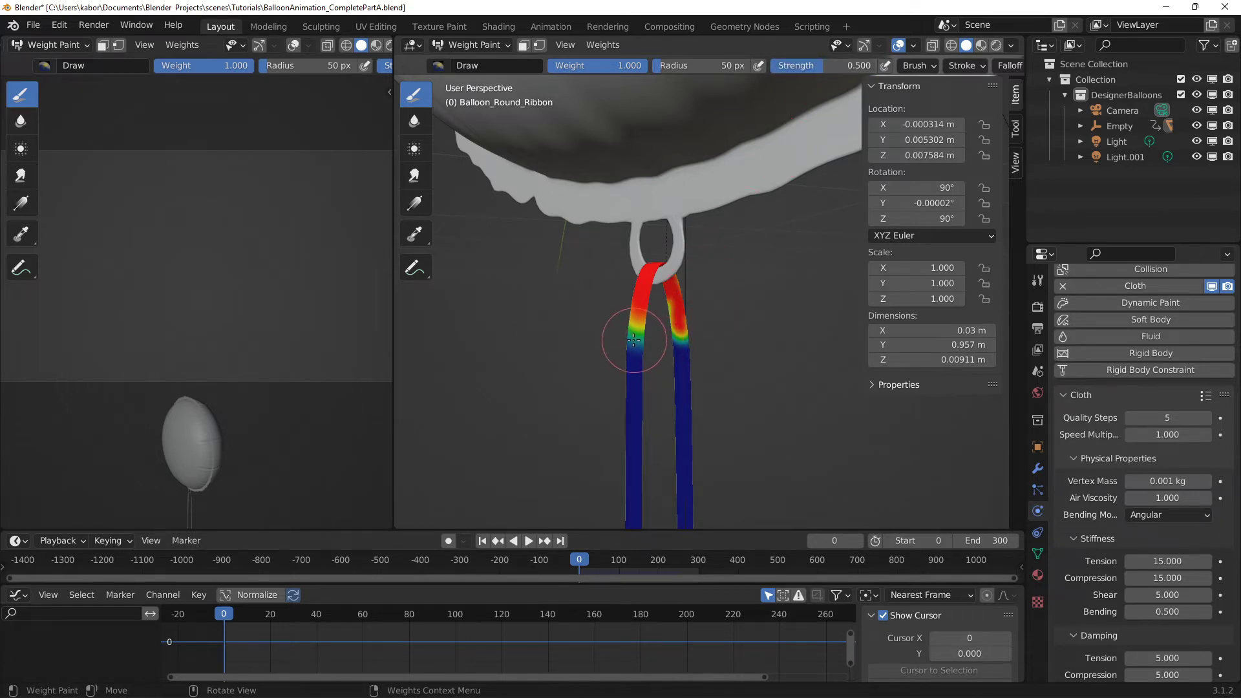
pyautogui.moveTo(632, 335)
pyautogui.mouseDown()
pyautogui.moveTo(635, 366)
pyautogui.moveTo(635, 345)
pyautogui.moveTo(679, 330)
pyautogui.moveTo(682, 358)
pyautogui.moveTo(682, 325)
pyautogui.moveTo(680, 350)
pyautogui.moveTo(681, 300)
pyautogui.mouseUp()
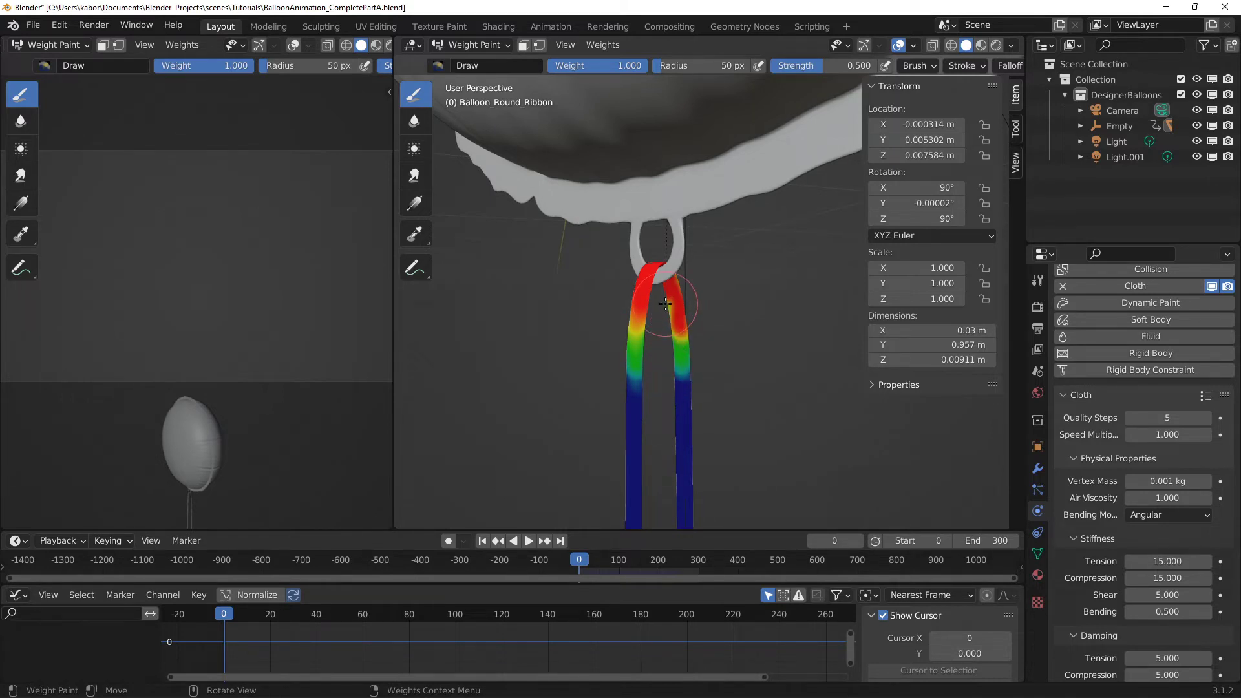
# Step: Lower brush strength to 0.25 and paint softer weights lower on the left and right strands
pyautogui.click(837, 66)
pyautogui.write('0.25')
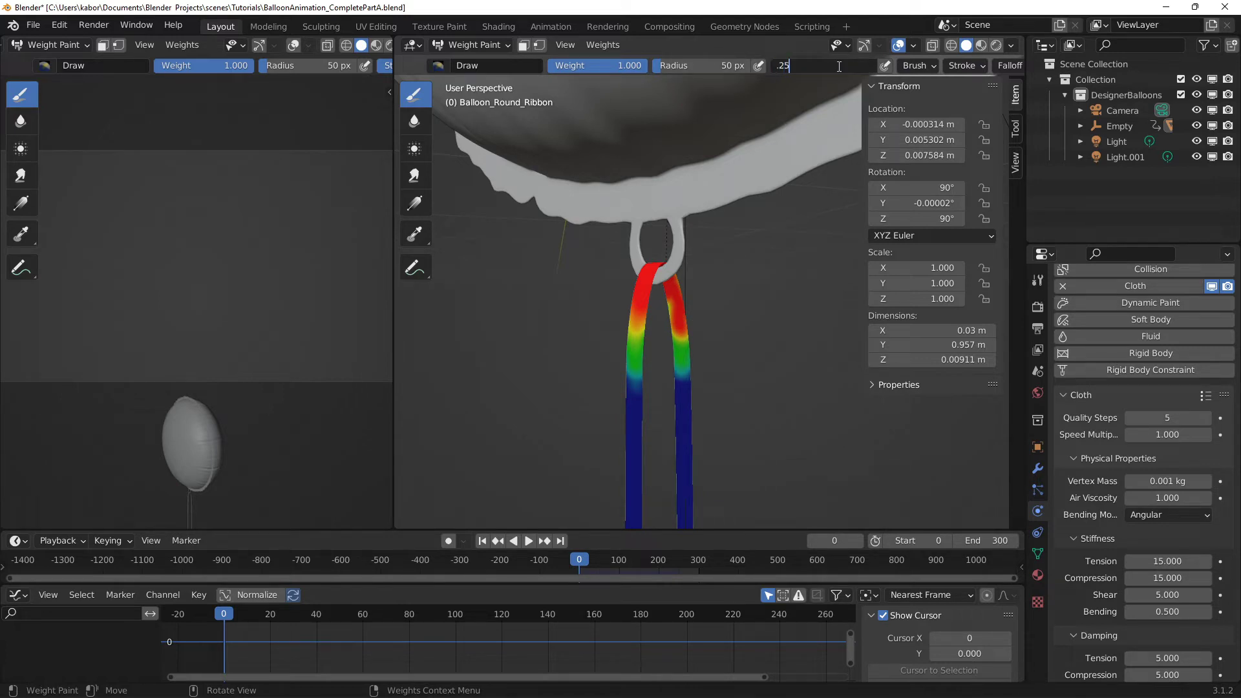
pyautogui.press('Return')
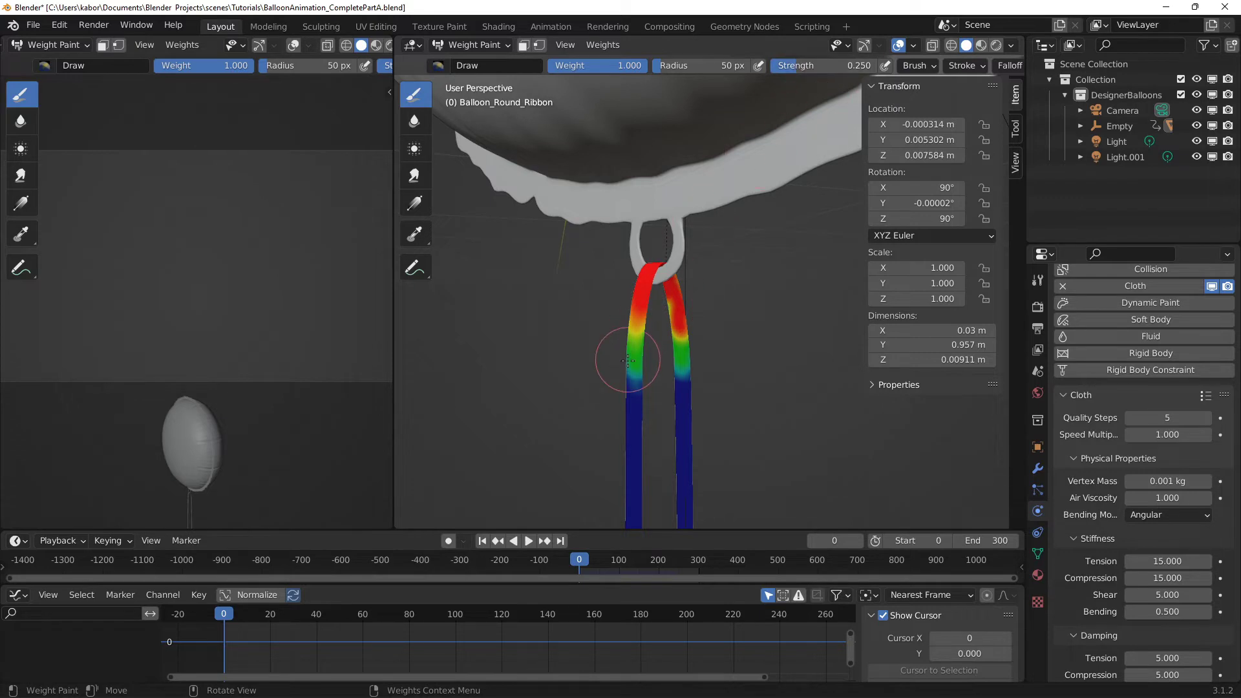
pyautogui.moveTo(624, 354); pyautogui.dragTo(633, 401)
pyautogui.moveTo(633, 402); pyautogui.dragTo(665, 375, button='middle')
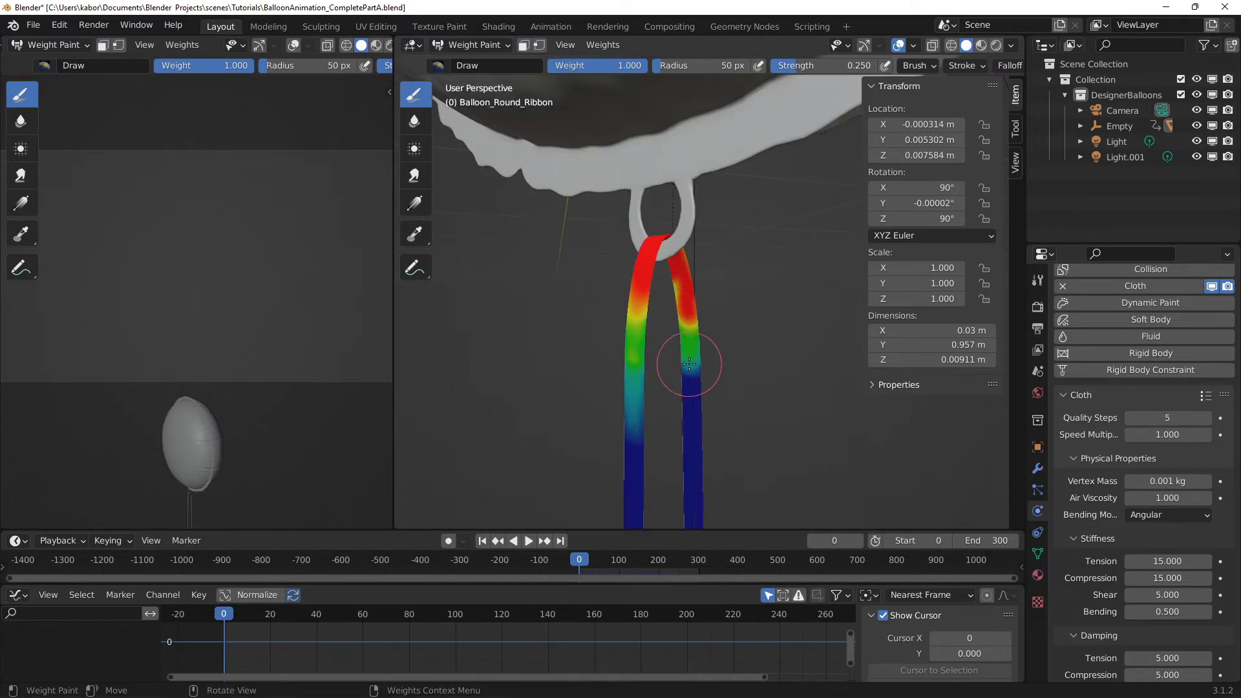
pyautogui.moveTo(692, 360)
pyautogui.mouseDown()
pyautogui.moveTo(698, 399)
pyautogui.moveTo(687, 362)
pyautogui.mouseUp()
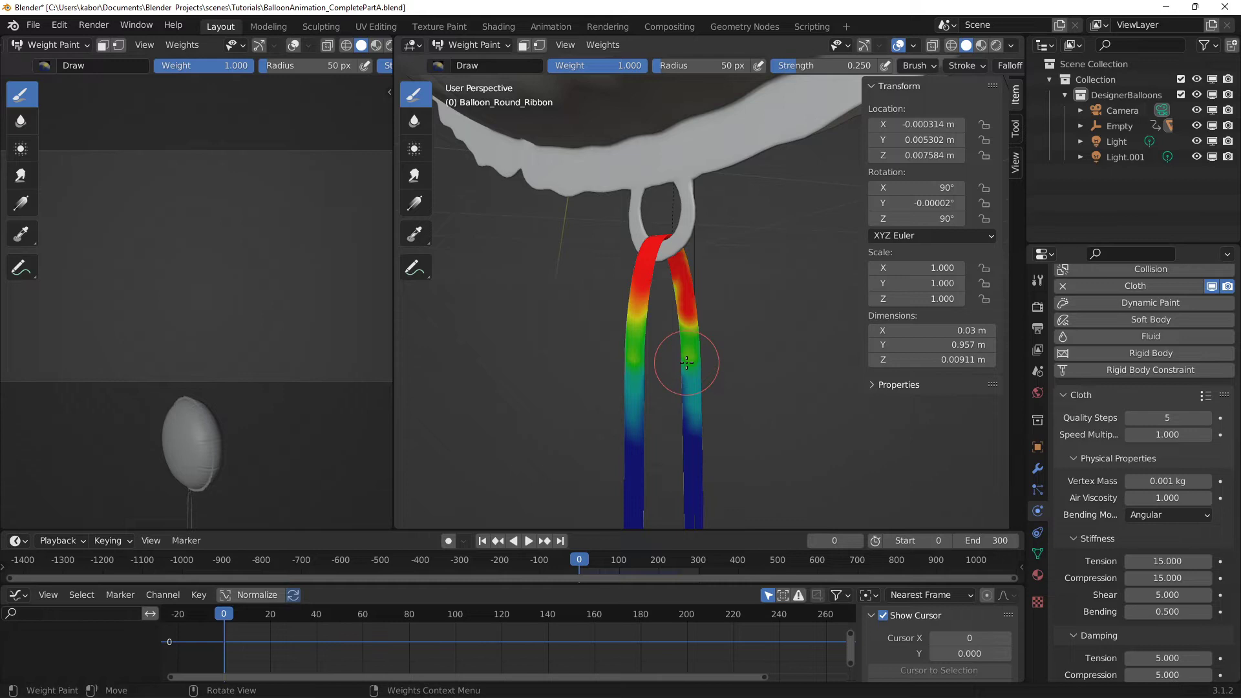
pyautogui.click(489, 43)
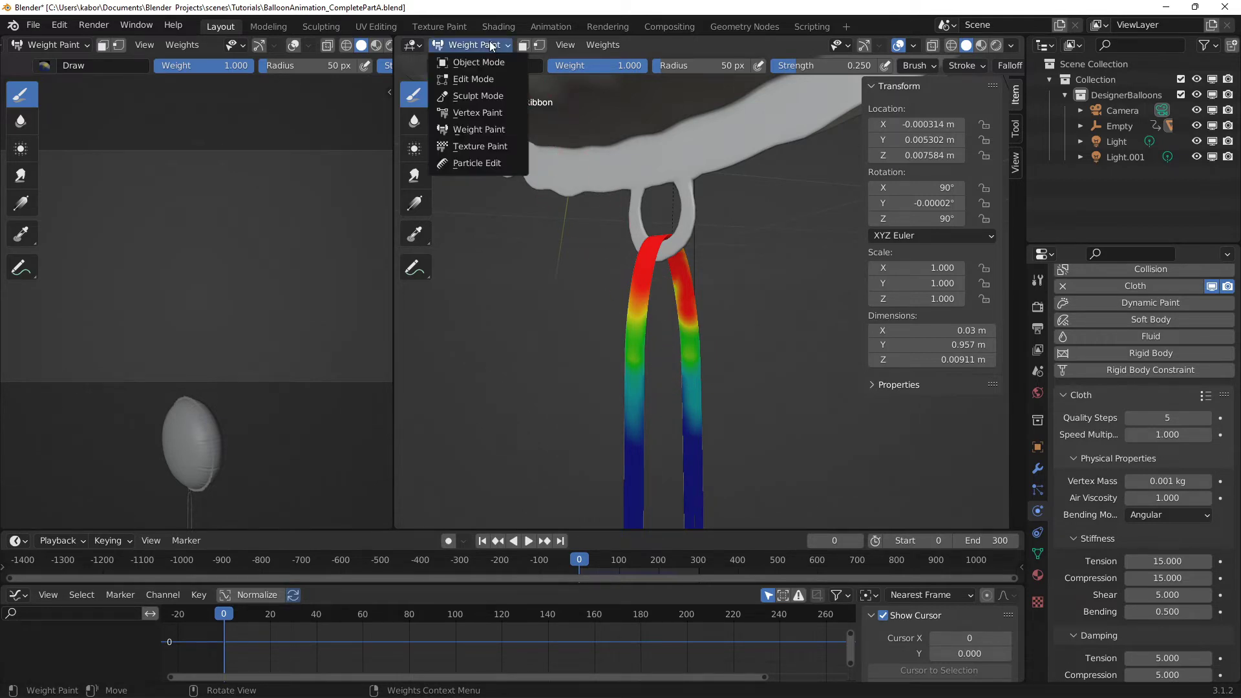
# Step: Return to Object Mode and rename the ribbon's vertex group from Group to Holder
pyautogui.click(485, 63)
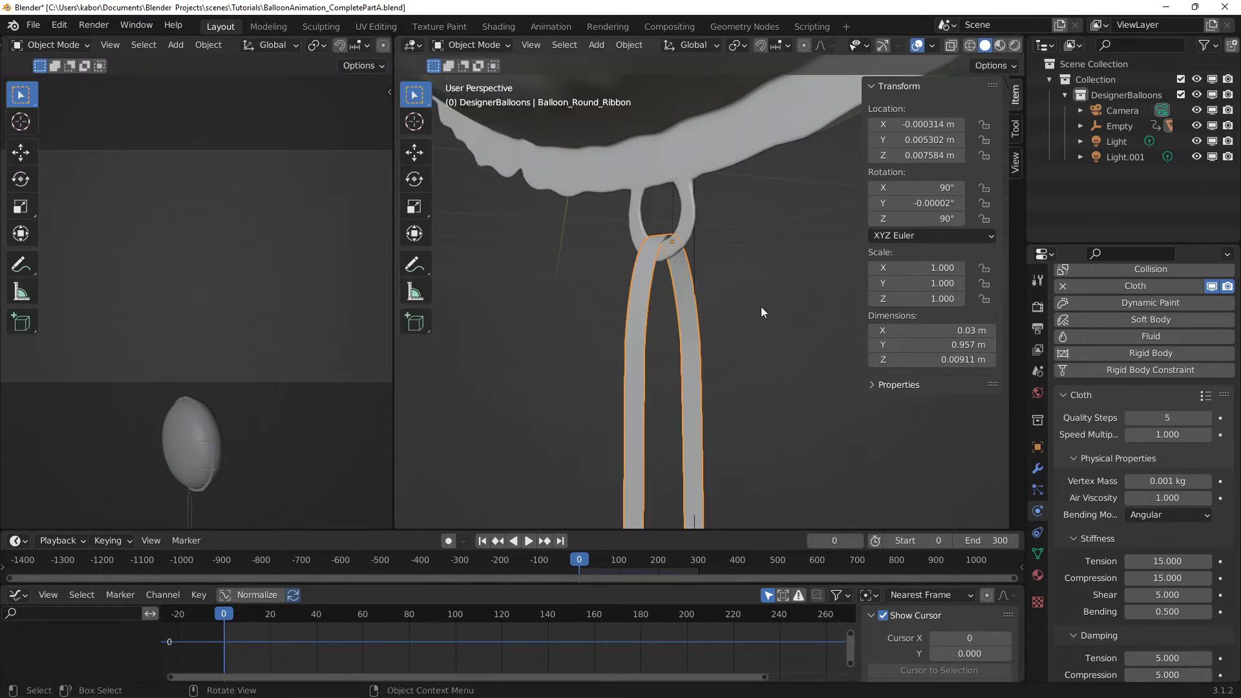
pyautogui.click(1037, 554)
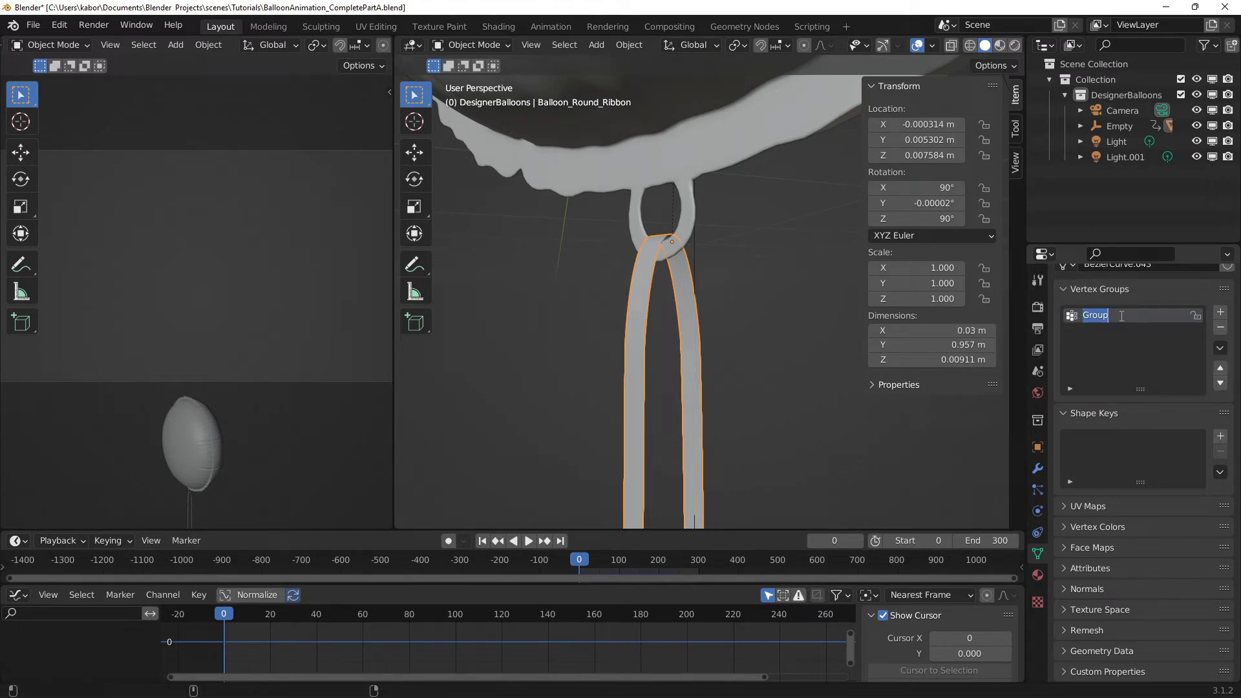
pyautogui.write('Holder')
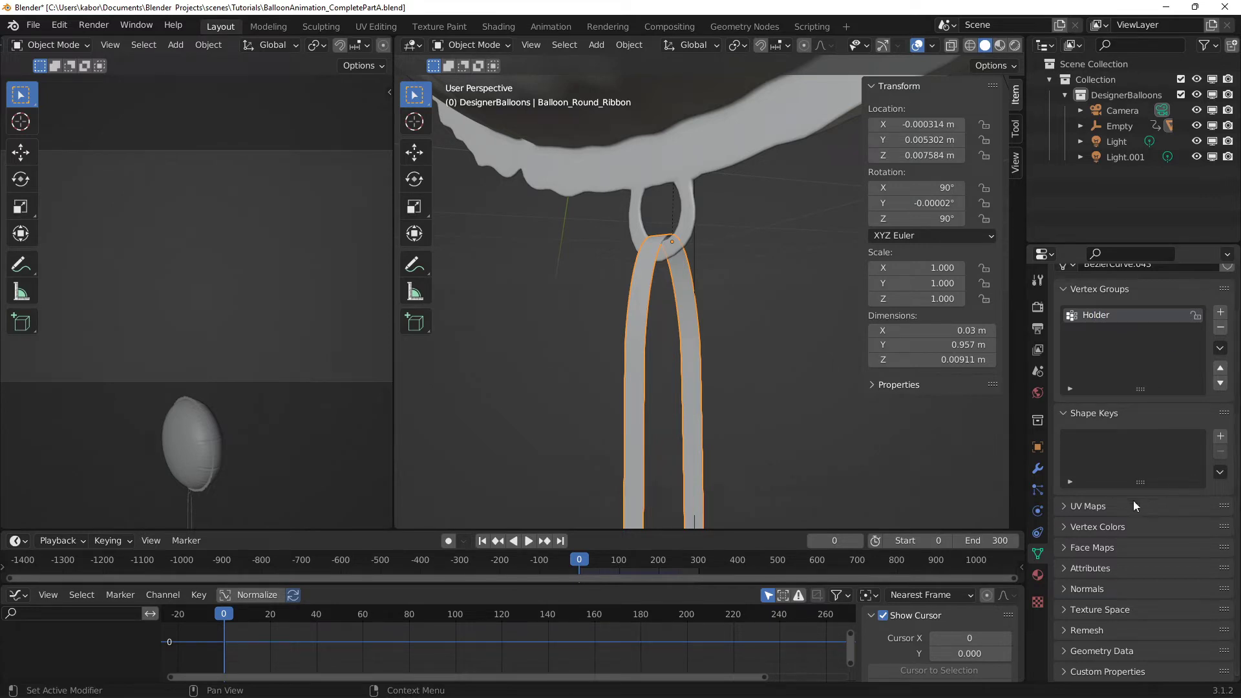
# Step: Set the cloth Shape panel's Pin Group to the Holder vertex group
pyautogui.click(1037, 511)
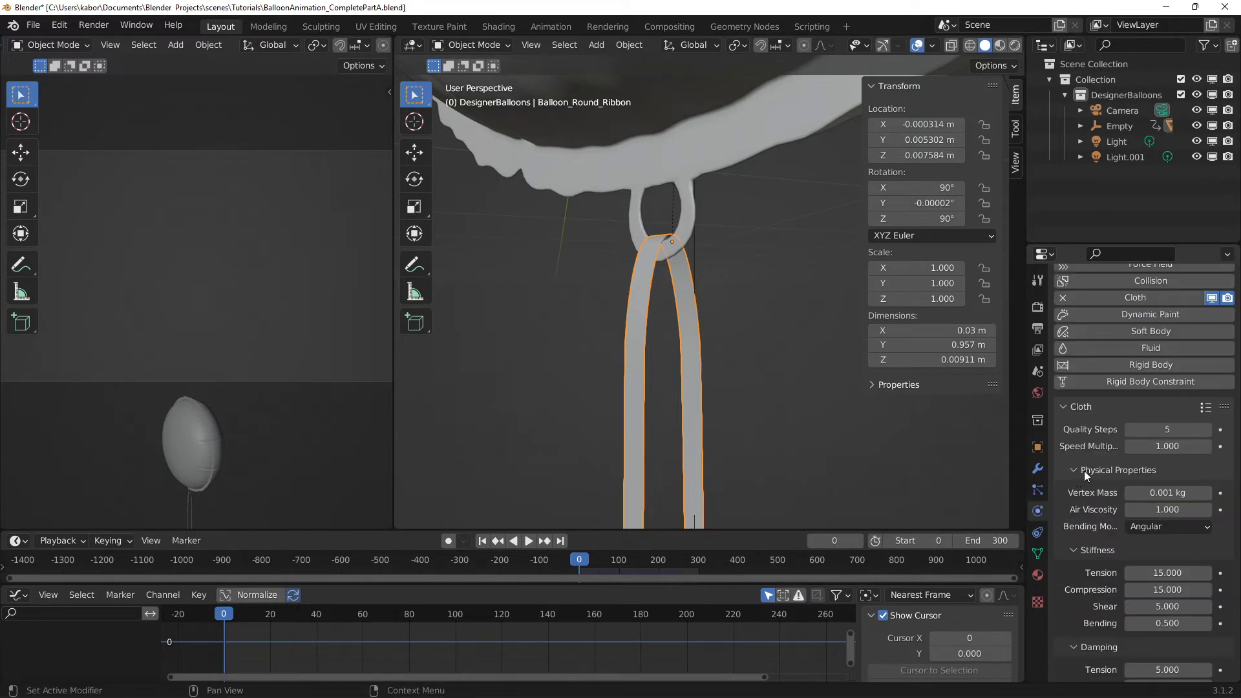
pyautogui.scroll(-4, 1084, 471)
pyautogui.scroll(-8, 1085, 475)
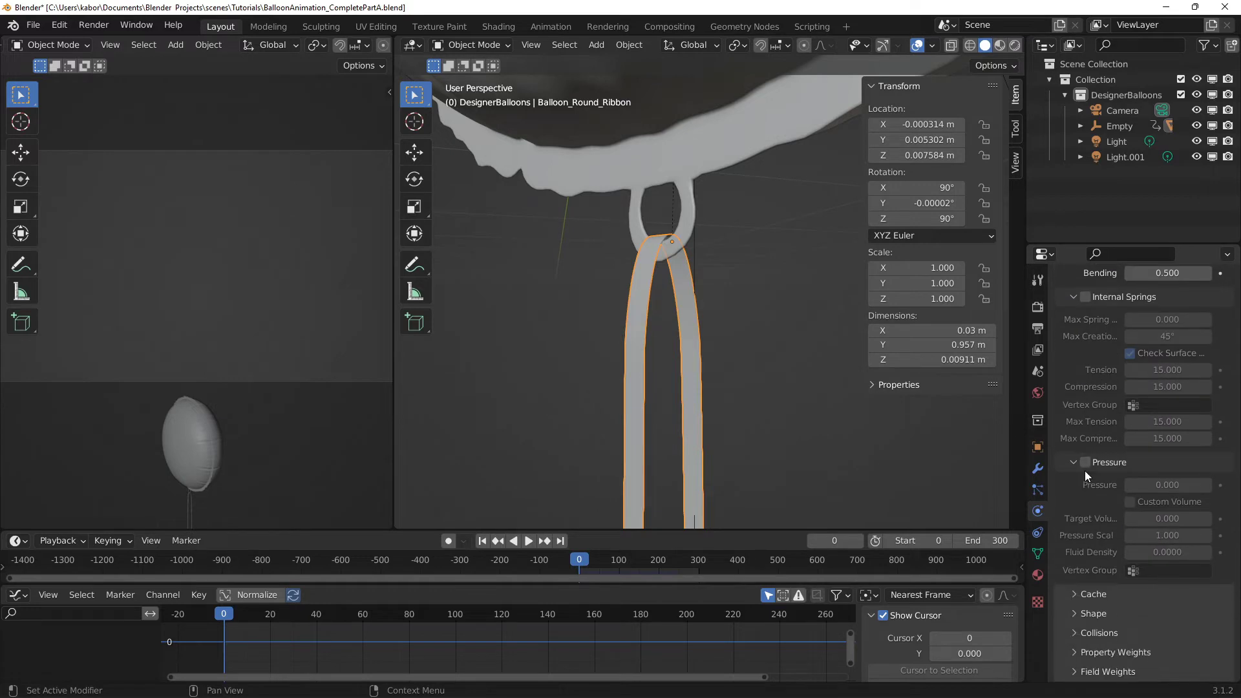
pyautogui.click(1093, 614)
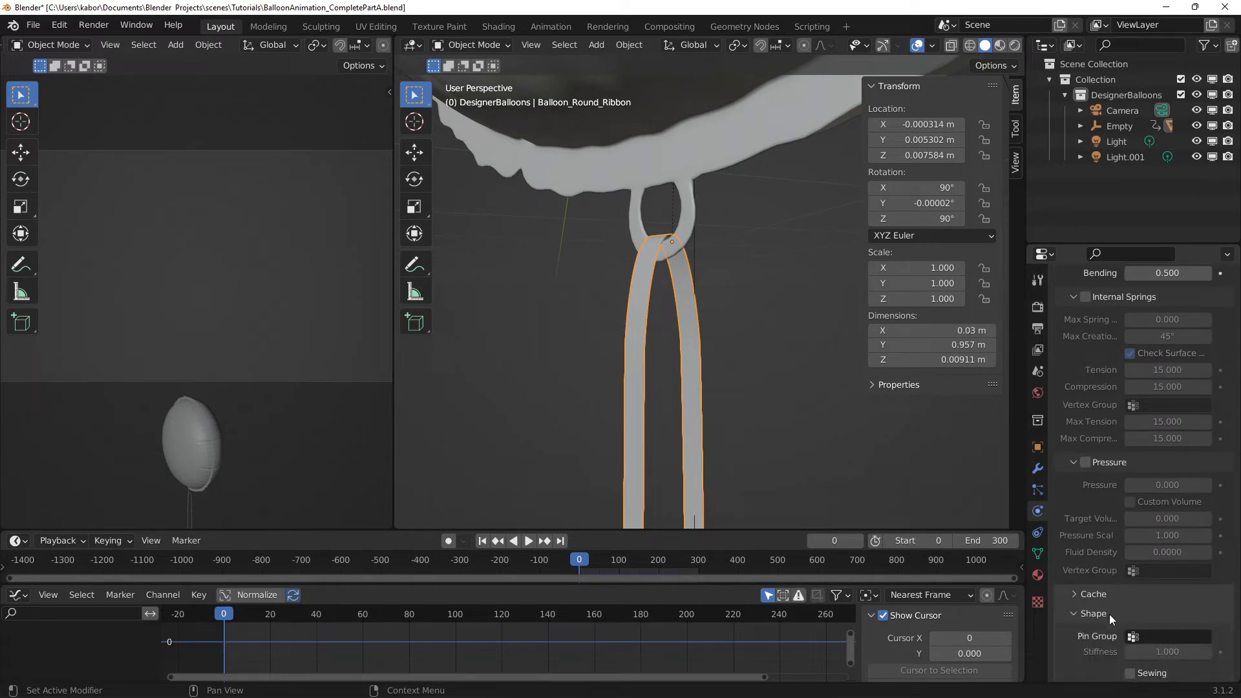
pyautogui.scroll(-4, 1109, 614)
pyautogui.click(1163, 520)
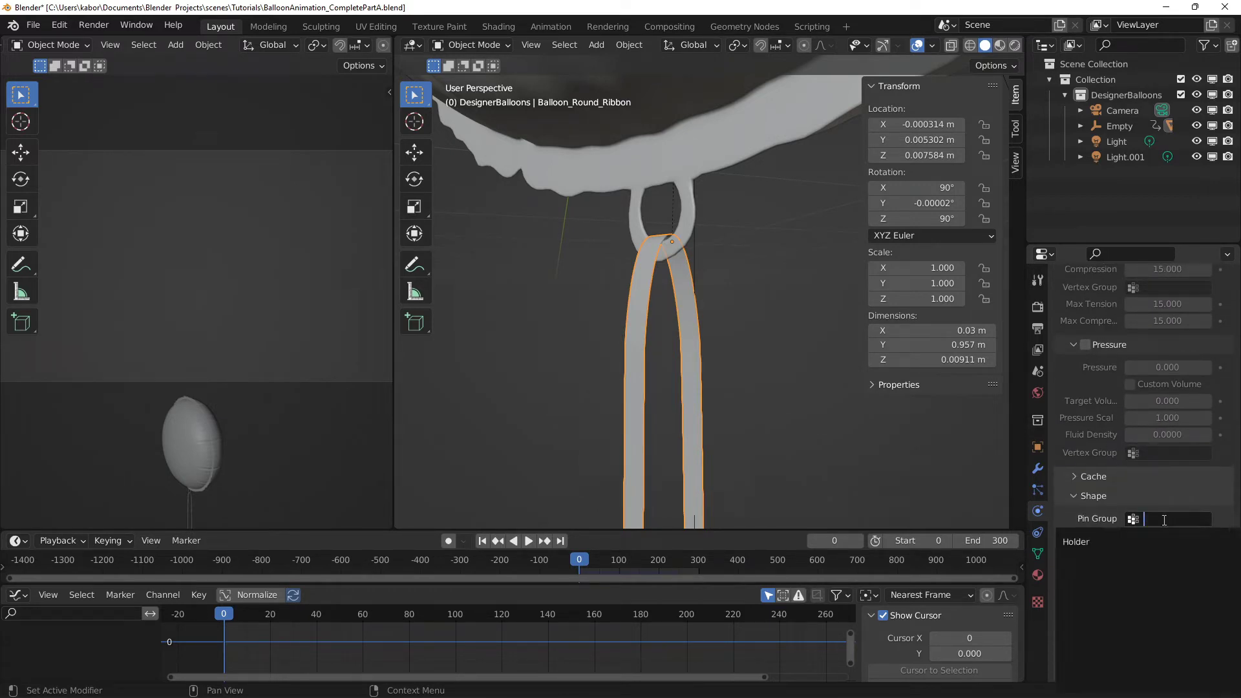
pyautogui.click(1134, 541)
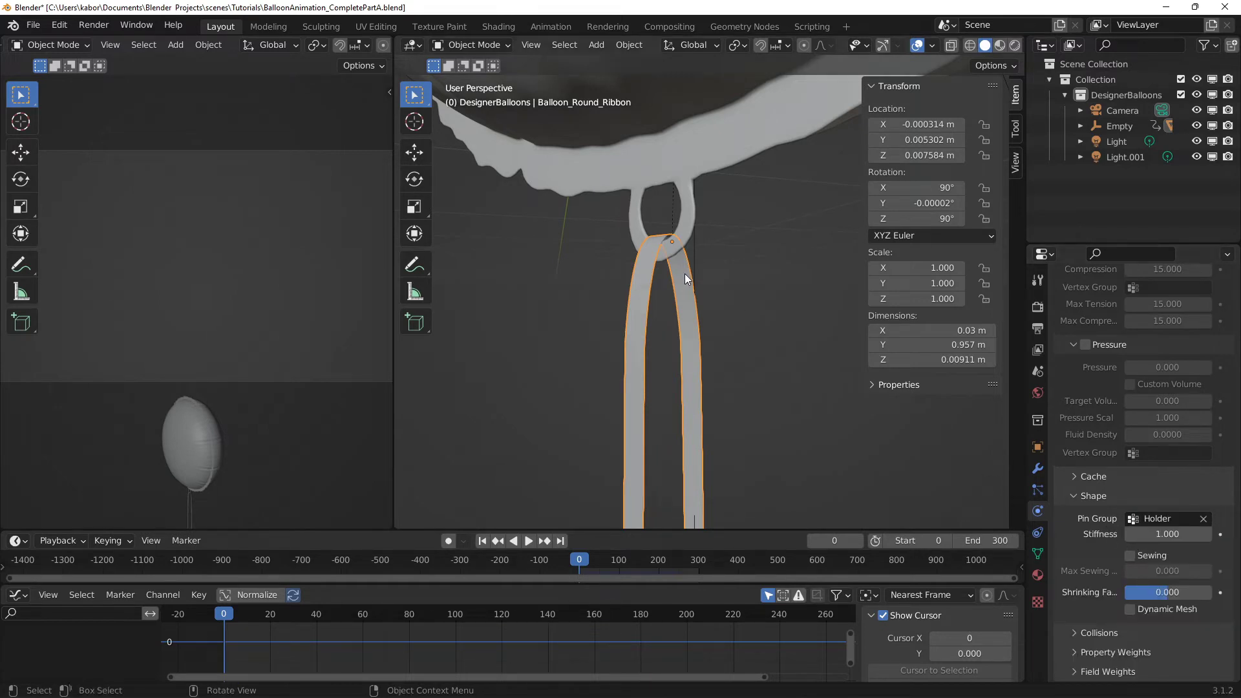
# Step: Play the pinned ribbon simulation to frame 63, then expand the Cloth Cache settings
pyautogui.scroll(-4, 684, 280)
pyautogui.scroll(-6, 683, 281)
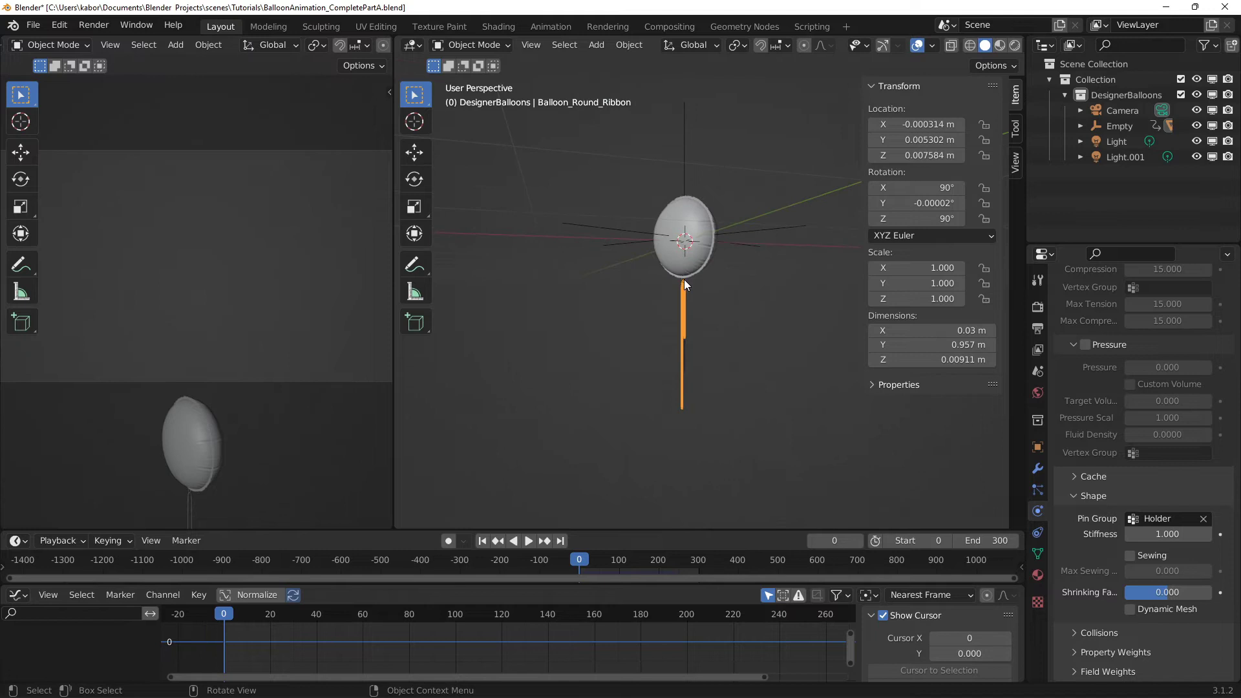
pyautogui.moveTo(684, 279); pyautogui.dragTo(637, 406, button='middle')
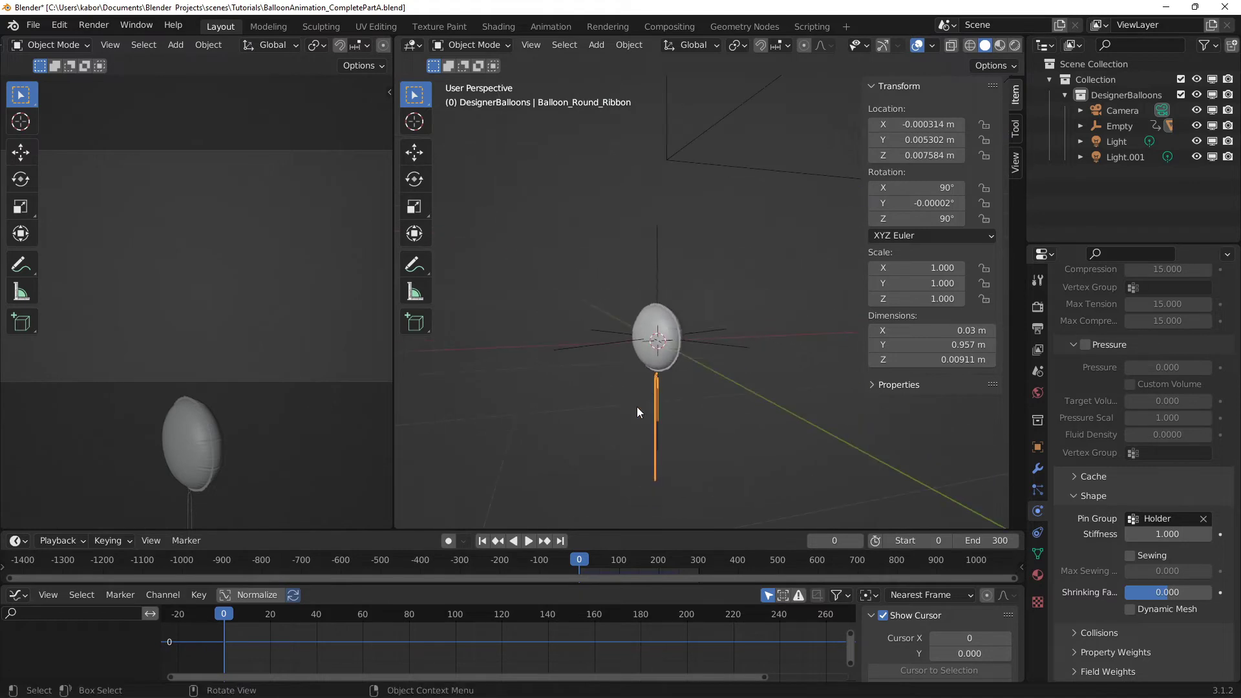
pyautogui.click(528, 541)
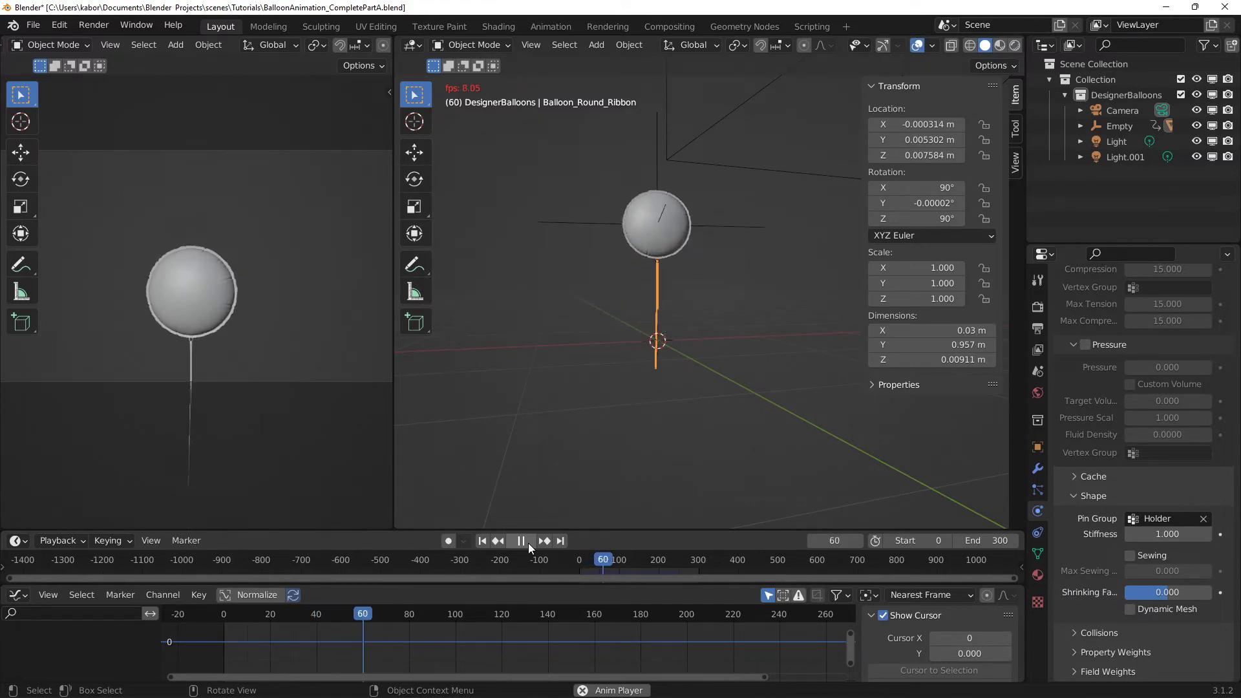
pyautogui.click(522, 541)
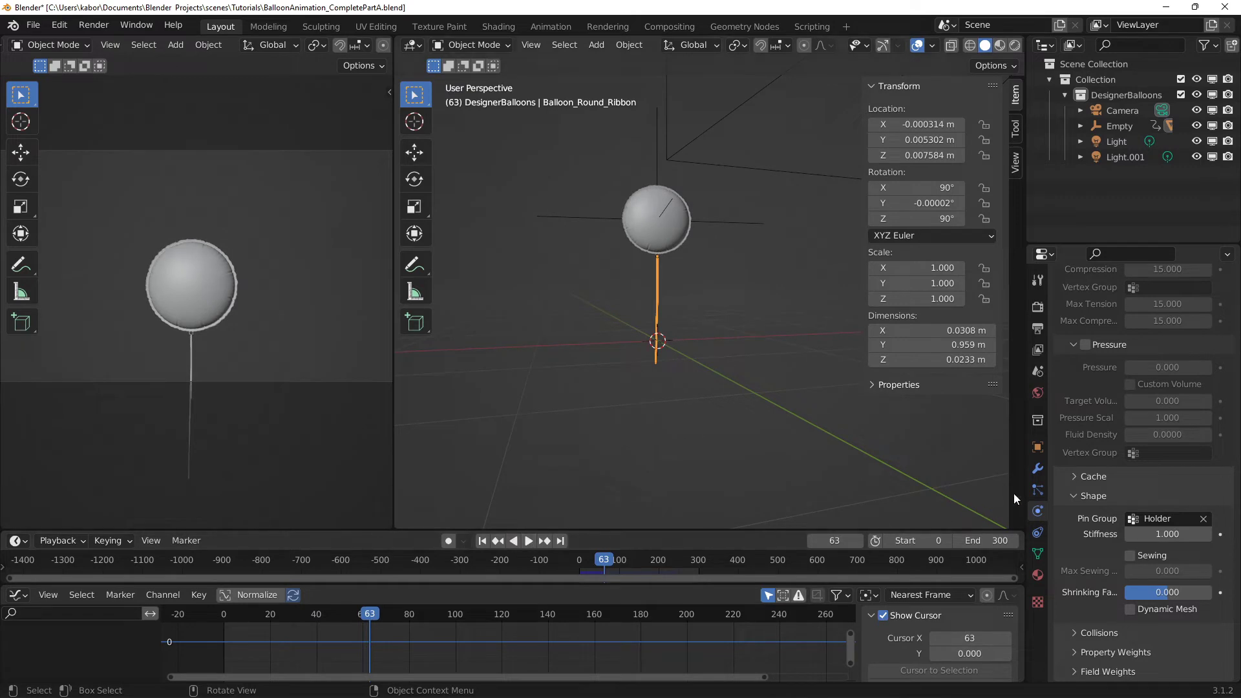
pyautogui.click(1078, 476)
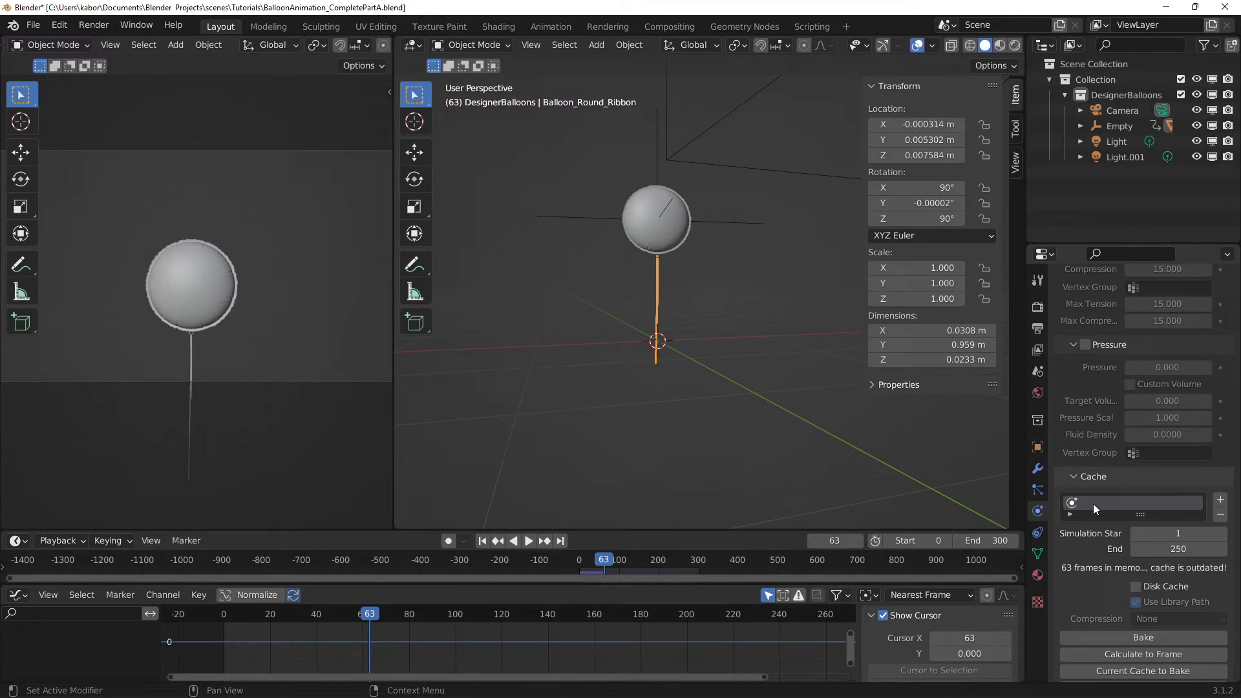
# Step: Name the cloth cache BalloonSim and change its end frame from 250 to 300
pyautogui.write('BalloonSim')
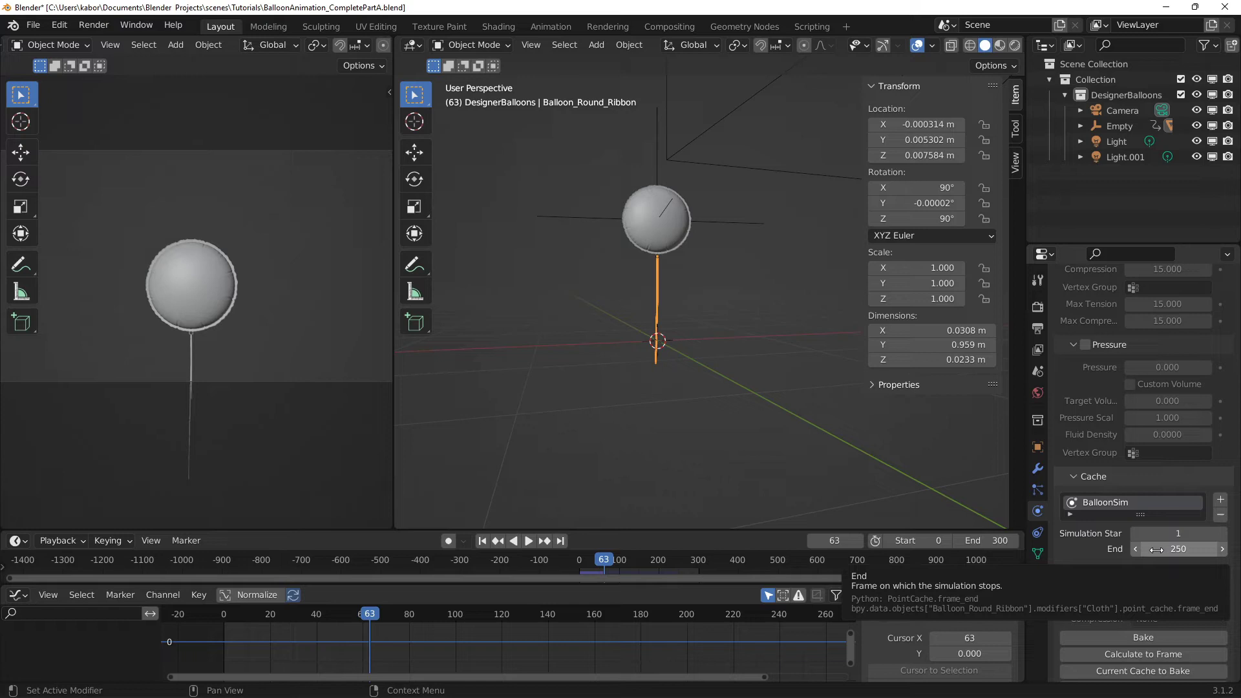
pyautogui.click(1156, 549)
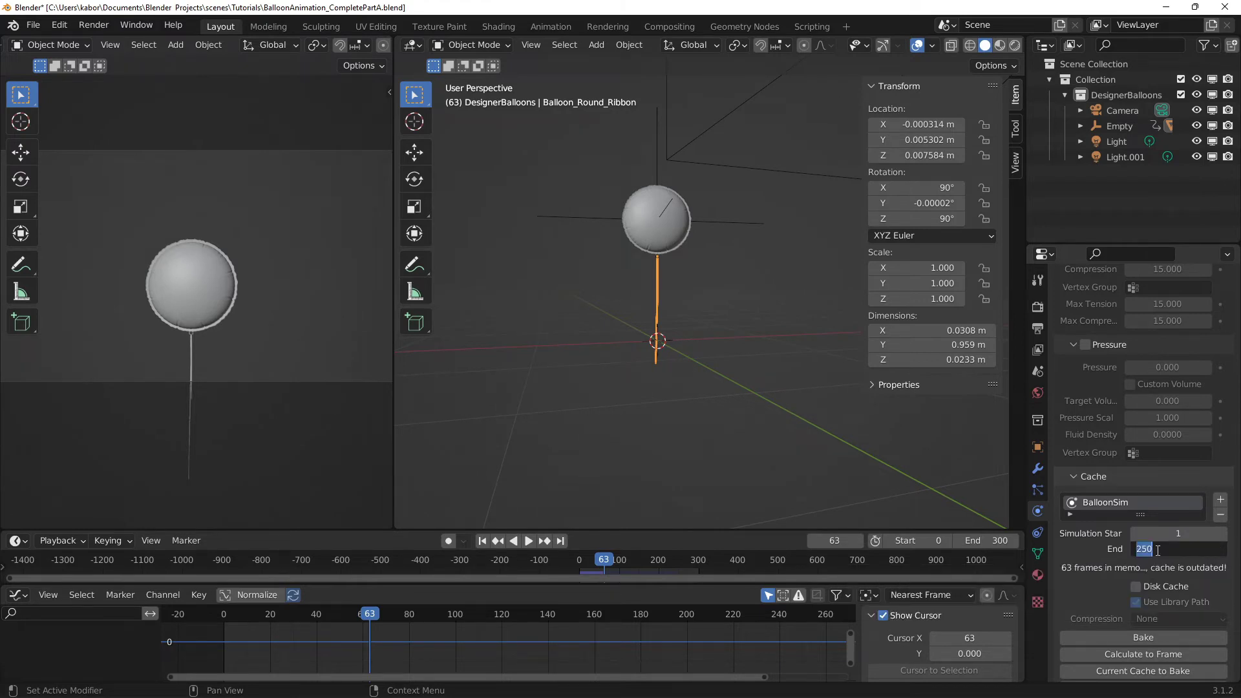
pyautogui.write('300')
pyautogui.press('Return')
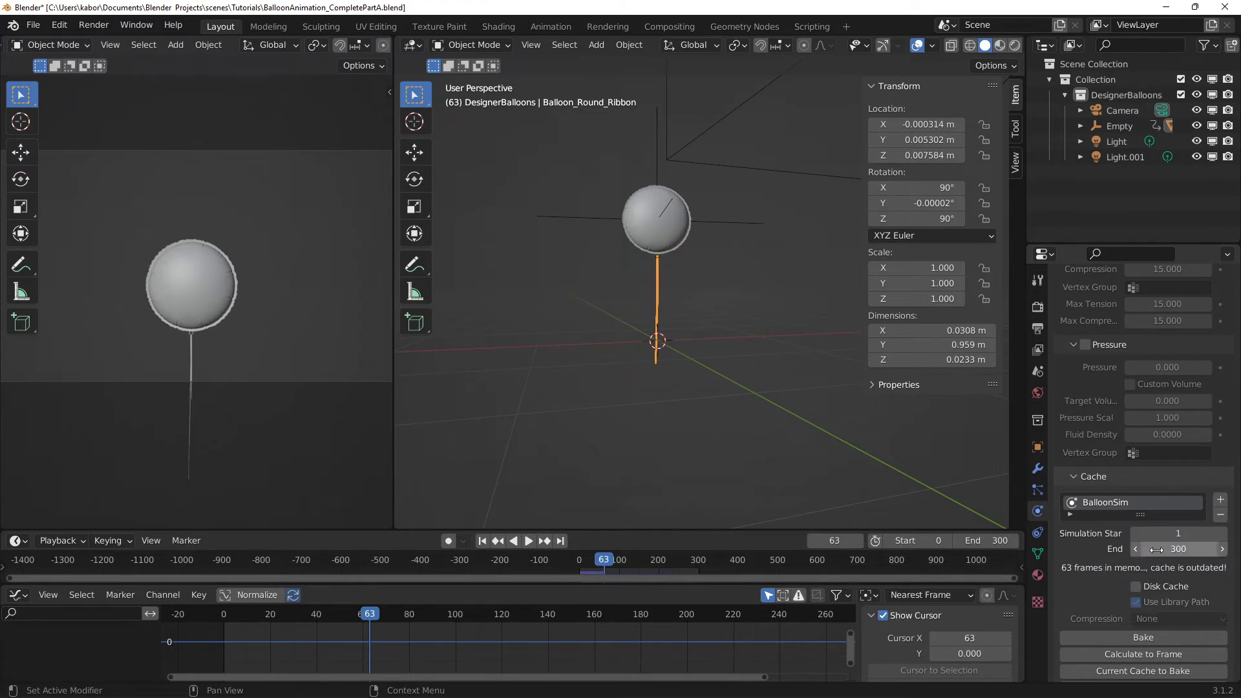
# Step: Bake all 300 cache frames, then replay the baked simulation from frame 0 to 220
pyautogui.click(1138, 635)
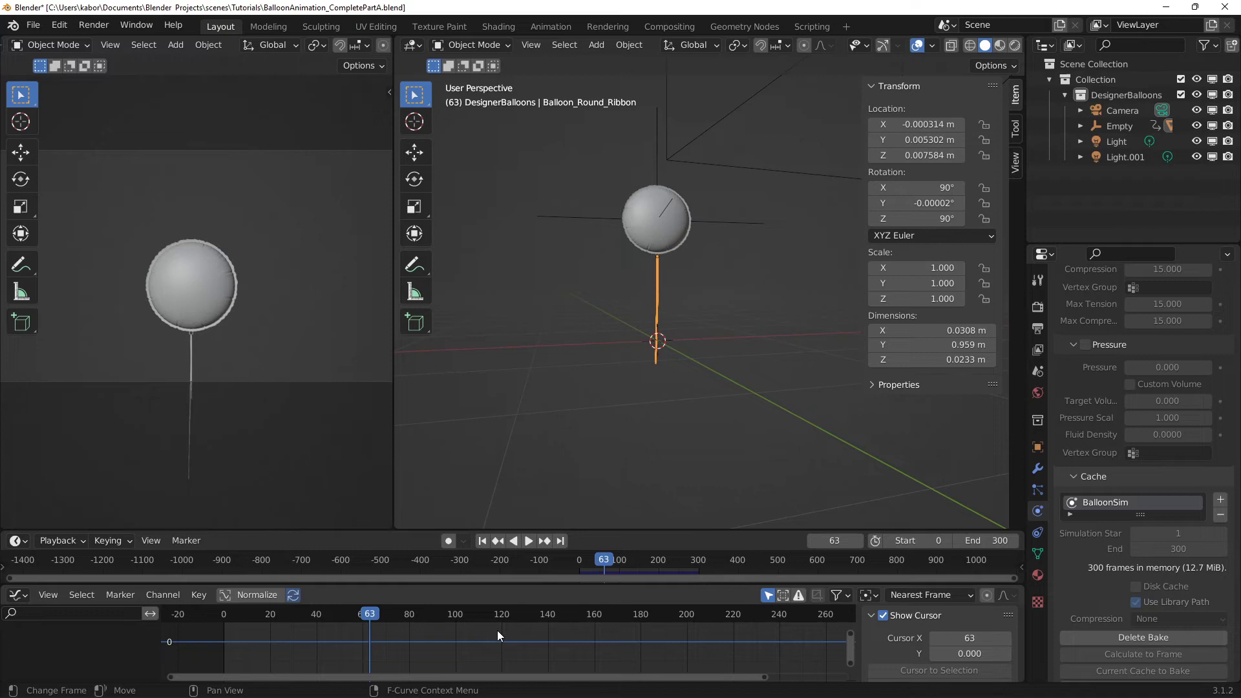
pyautogui.scroll(3, 646, 257)
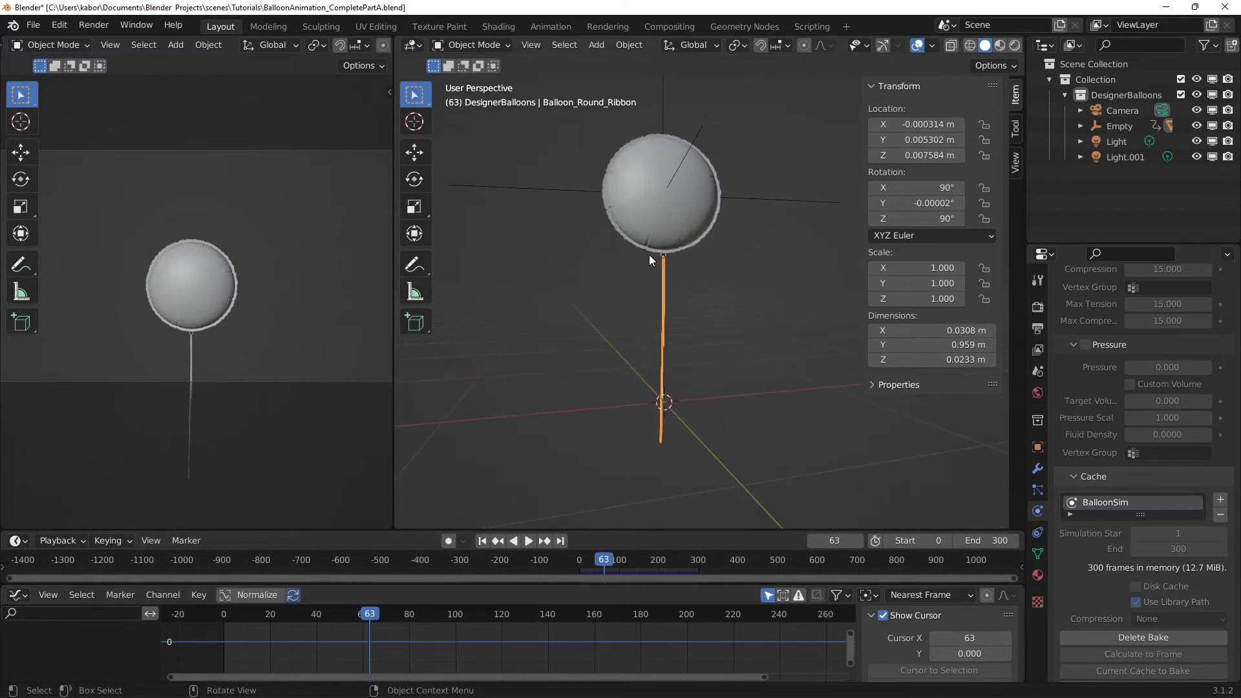
pyautogui.moveTo(658, 254); pyautogui.dragTo(625, 365, button='middle')
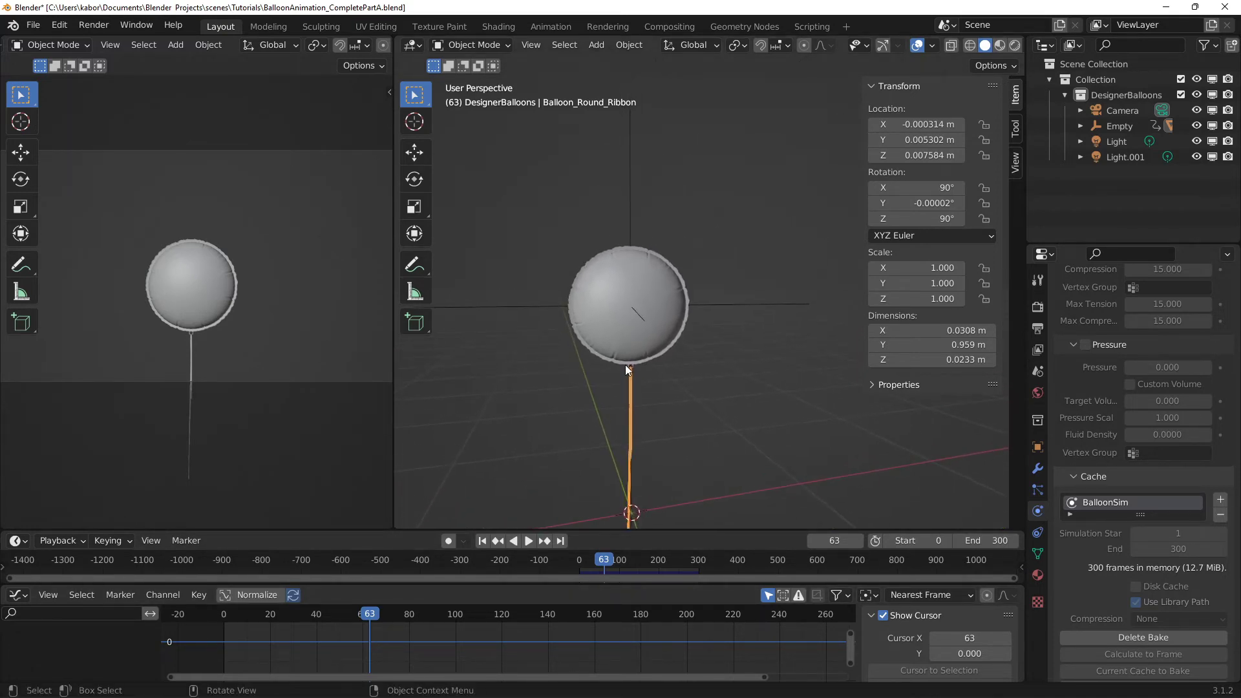
pyautogui.click(483, 543)
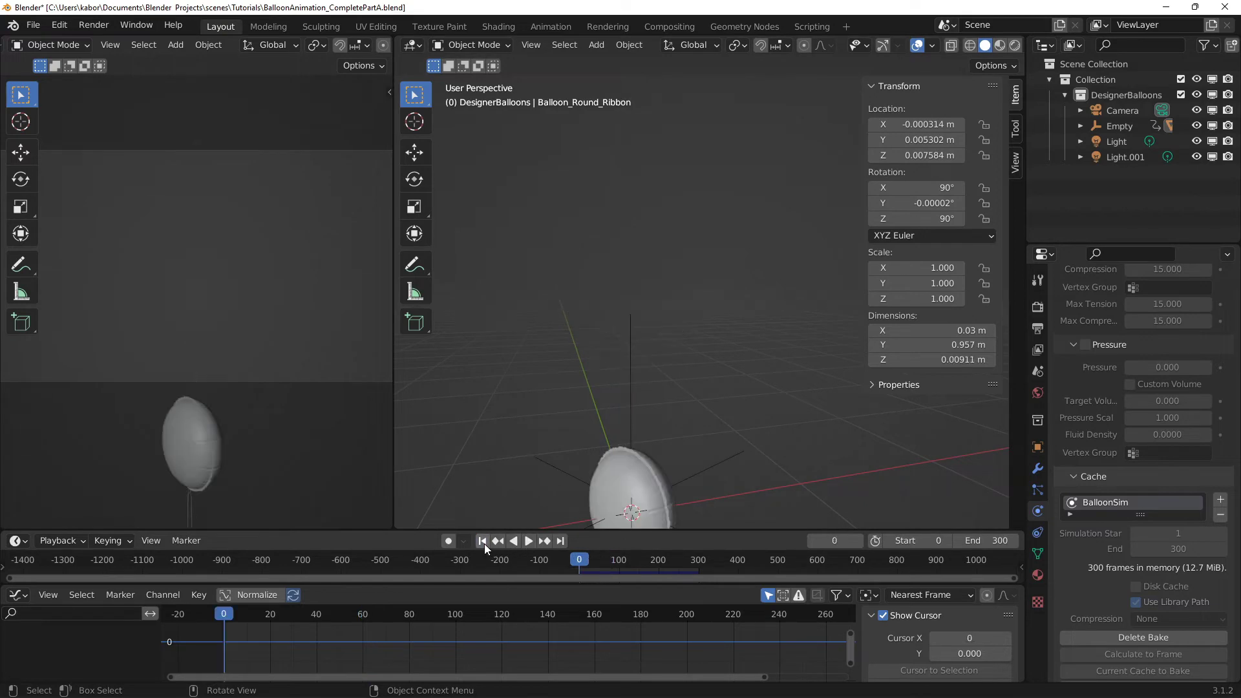
pyautogui.click(528, 541)
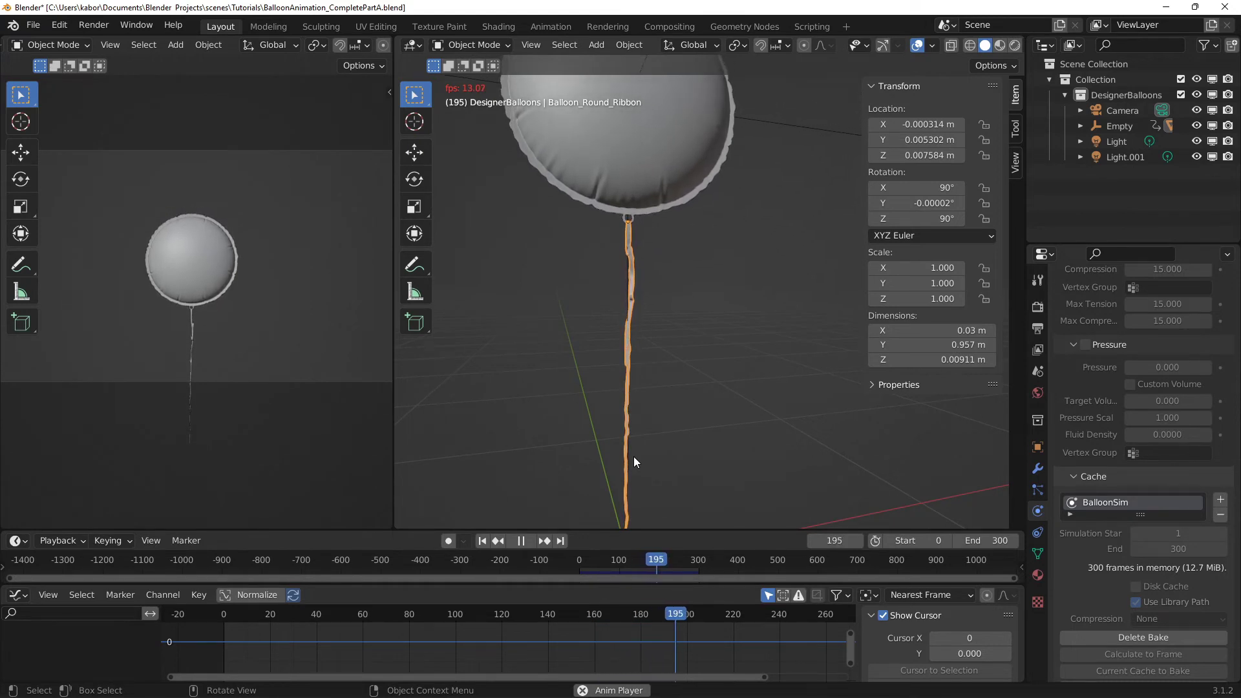
pyautogui.click(521, 540)
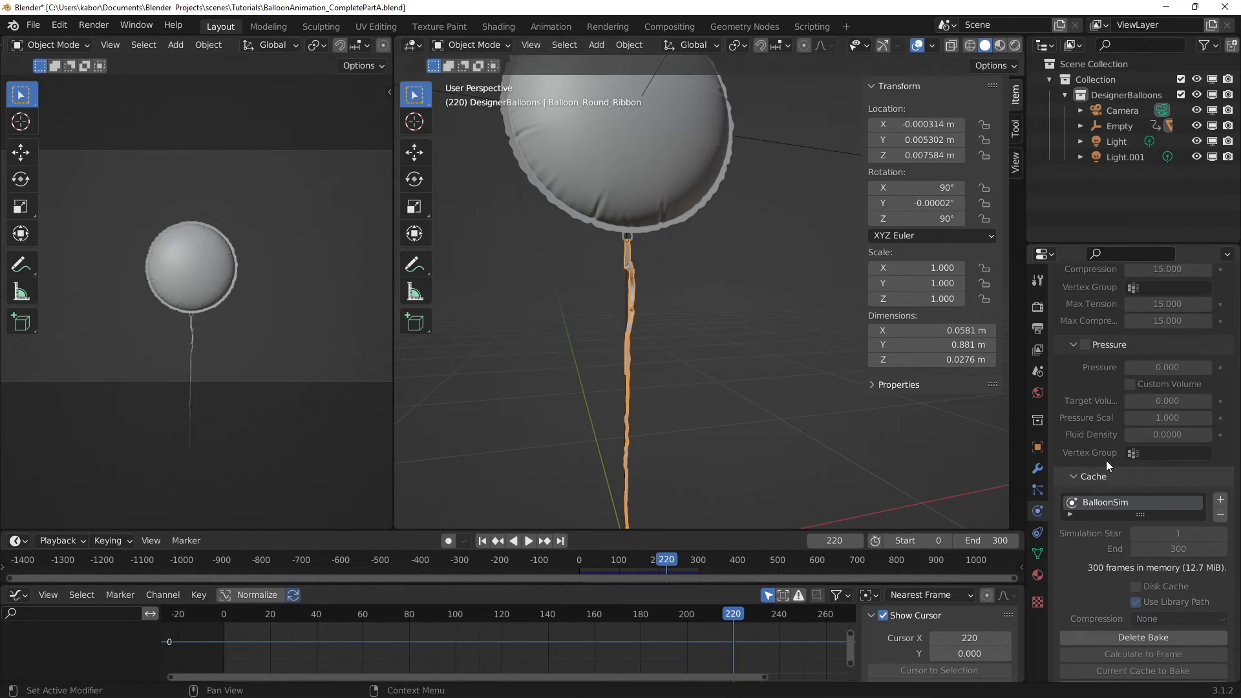
# Step: Raise the ribbon's cloth vertex mass to 0.05 kg
pyautogui.scroll(-3, 1107, 460)
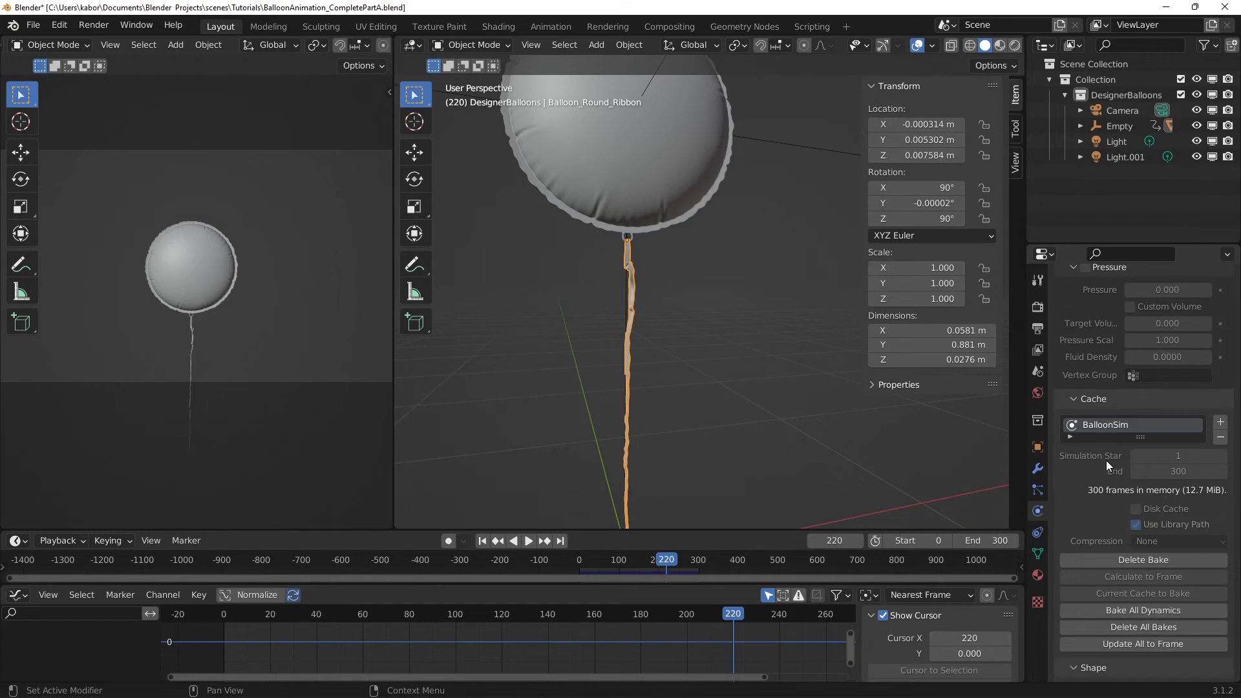
pyautogui.scroll(6, 1114, 462)
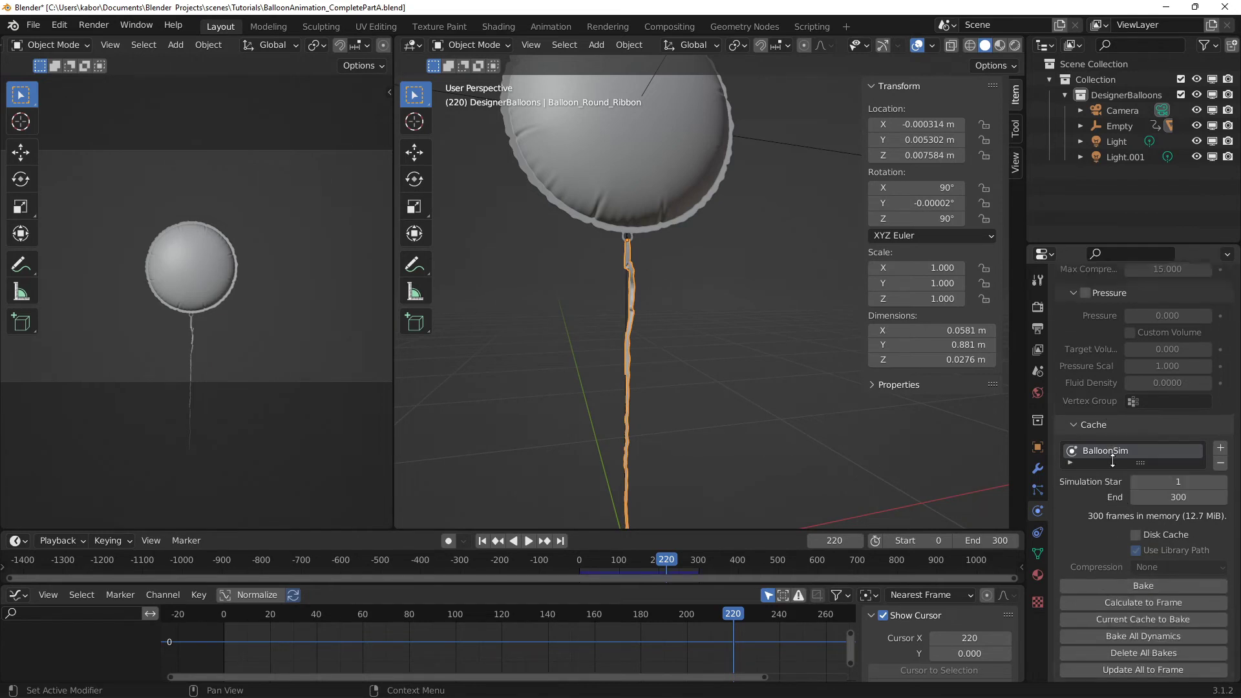
pyautogui.scroll(15, 1112, 460)
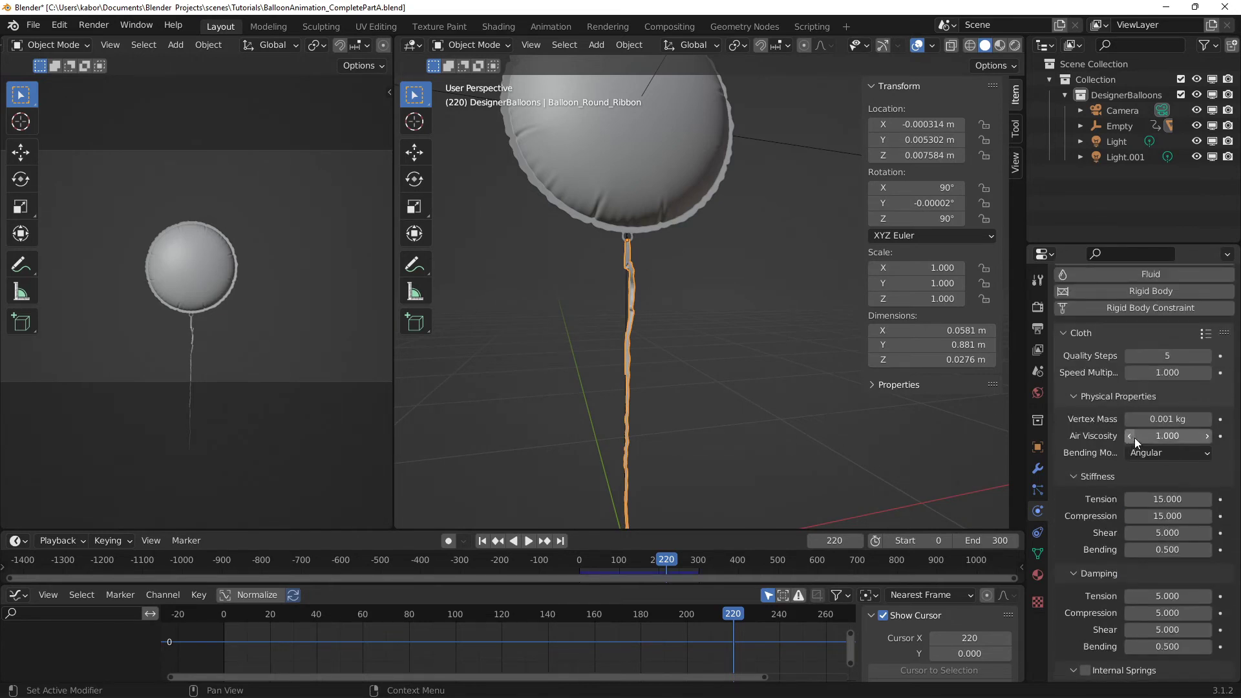
pyautogui.click(1148, 421)
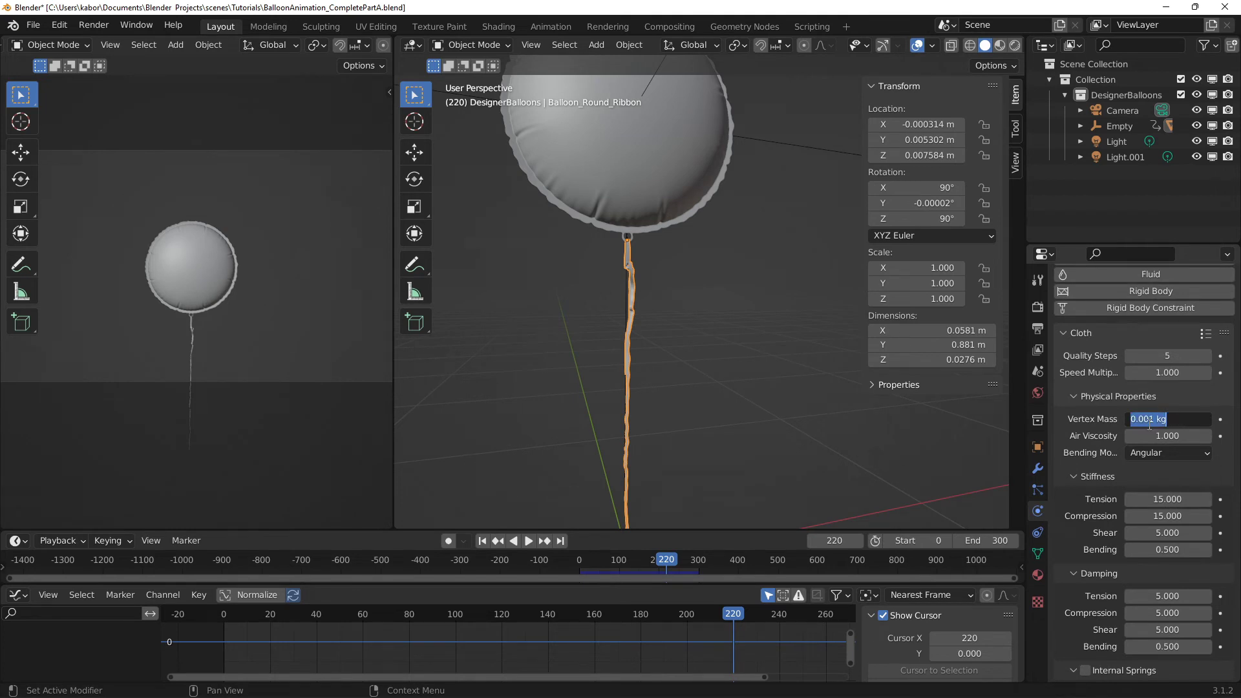
pyautogui.write('0.05')
pyautogui.press('Return')
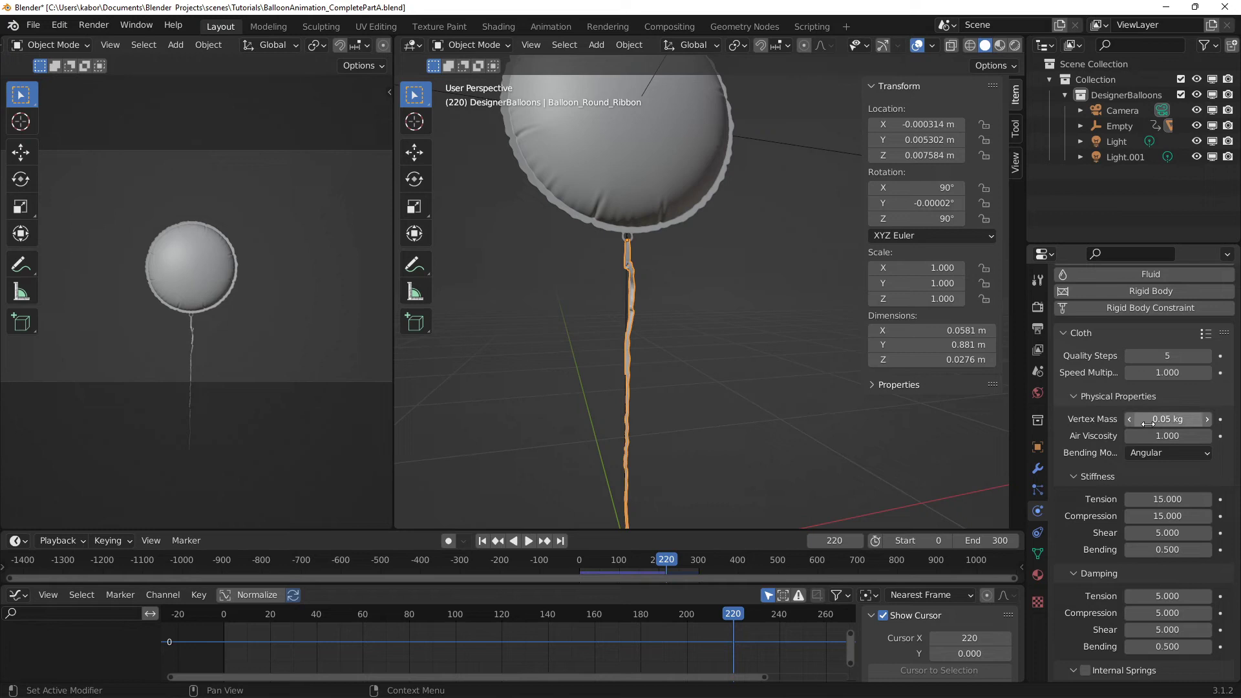
# Step: Re-bake the BalloonSim cloth cache with the heavier ribbon
pyautogui.scroll(-19, 1146, 423)
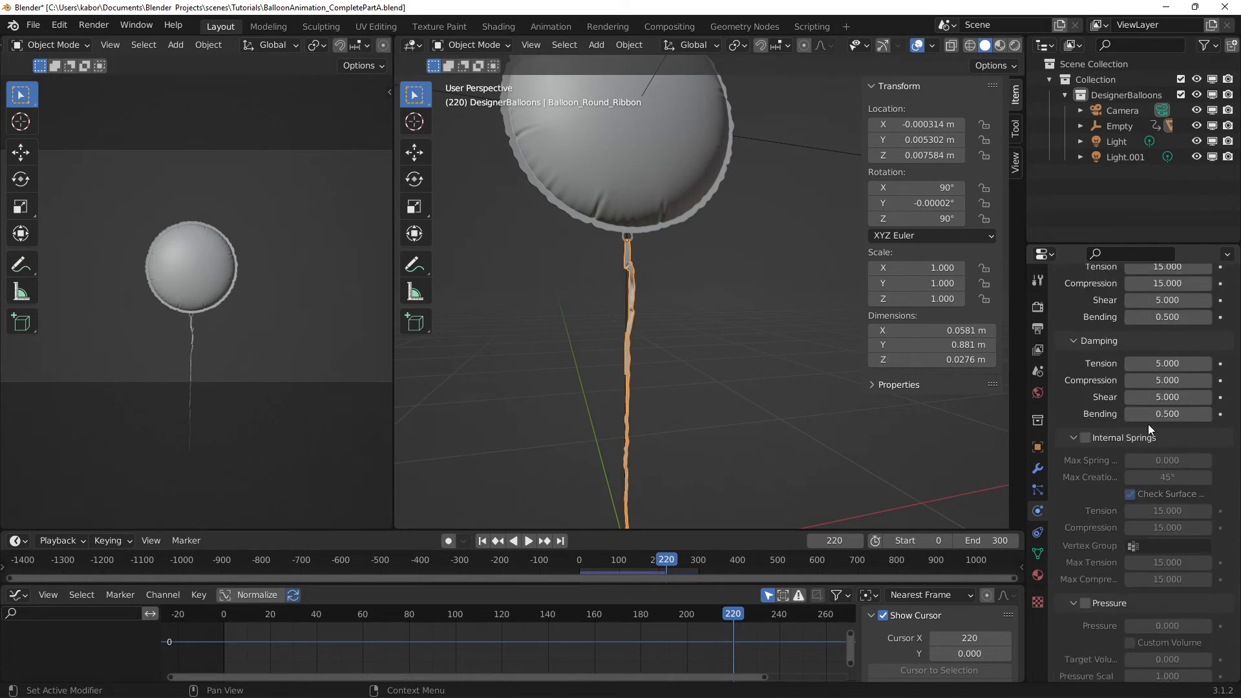
pyautogui.scroll(-3, 1148, 424)
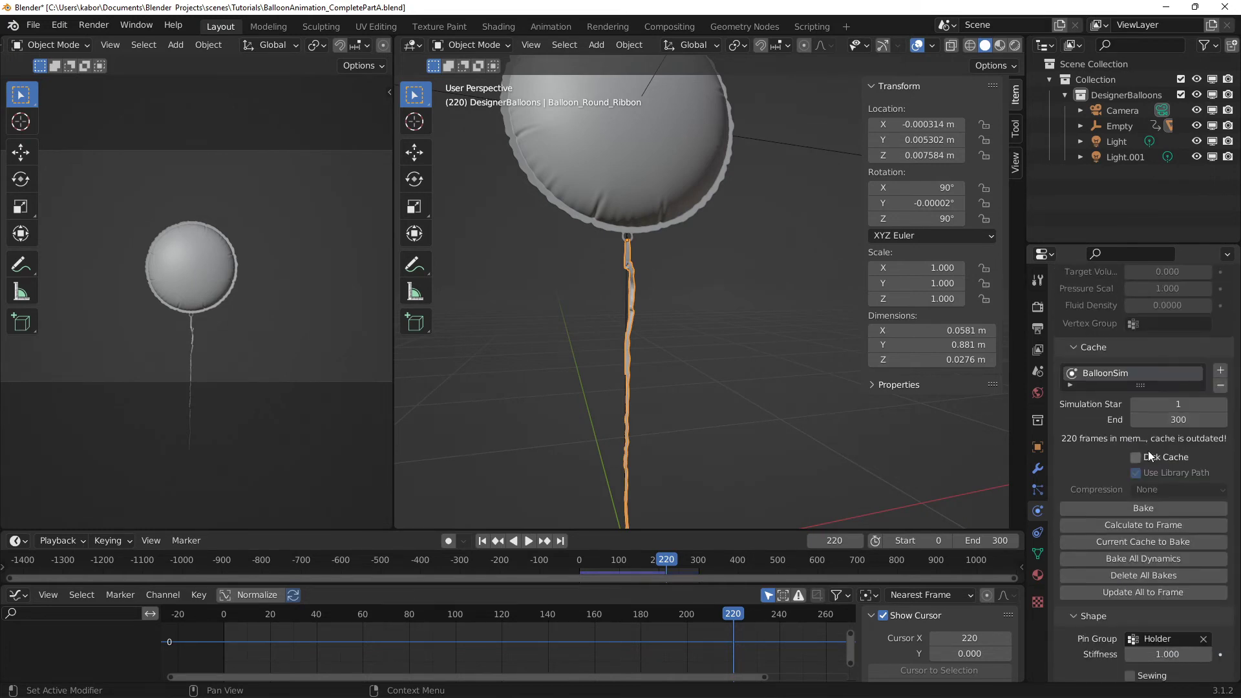
pyautogui.click(1142, 508)
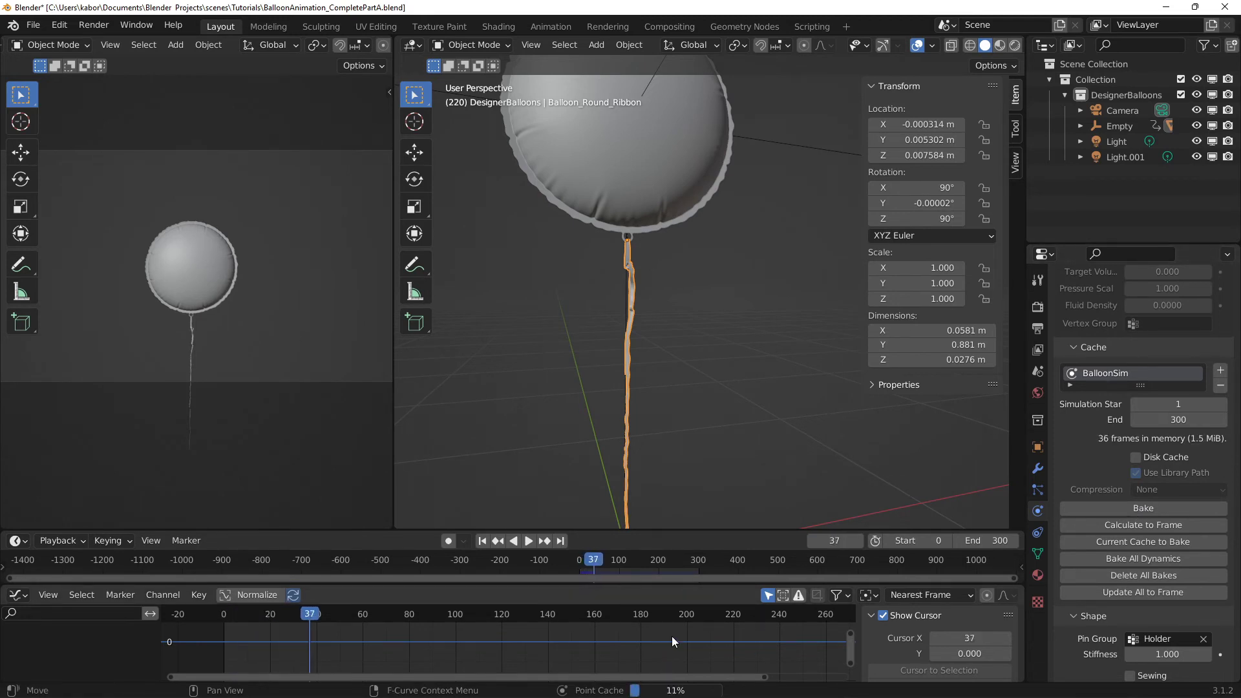
# Step: Scrub through the 300-frame re-bake to confirm the ribbon hangs straight below the balloon
pyautogui.moveTo(571, 615); pyautogui.dragTo(772, 620)
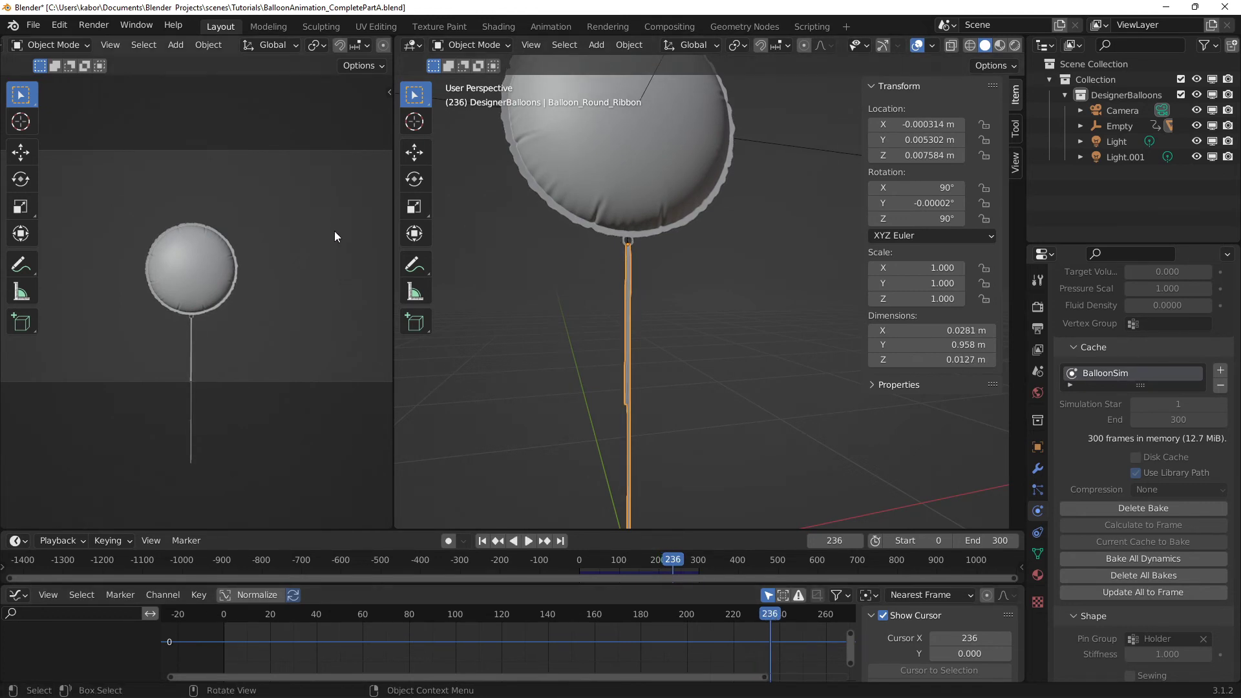
pyautogui.scroll(-6, 335, 44)
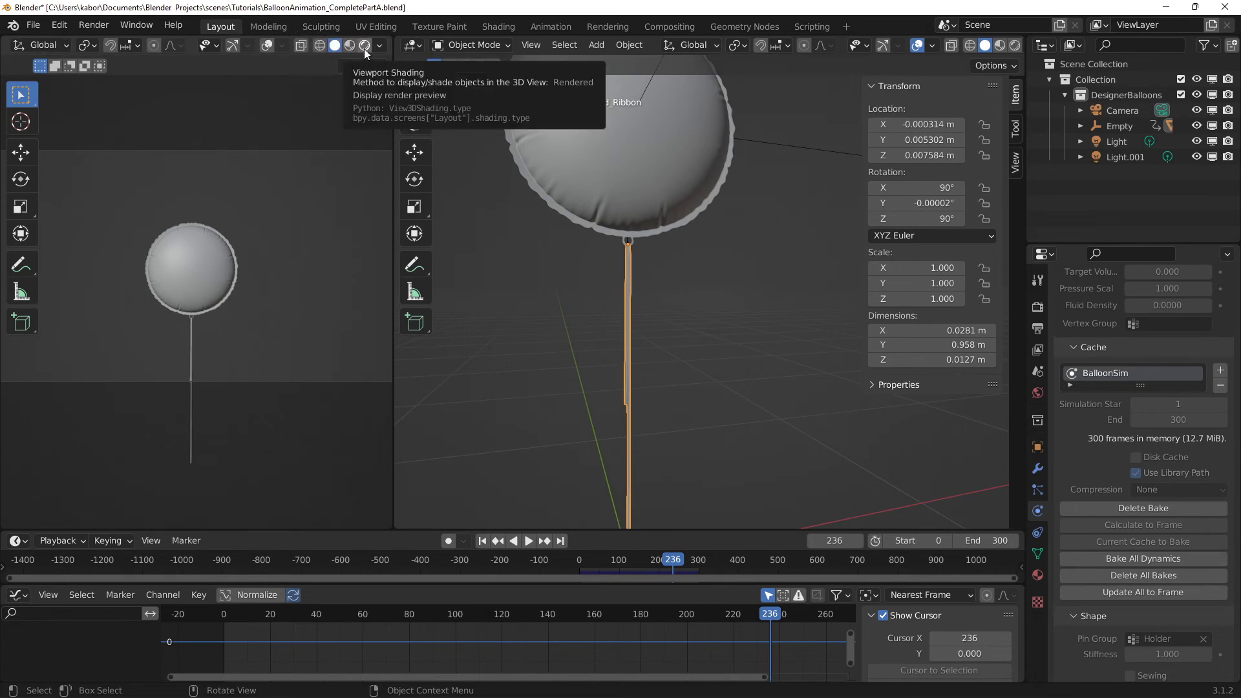
# Step: Put the left view in Rendered shading and run View > Viewport Render Animation
pyautogui.click(363, 46)
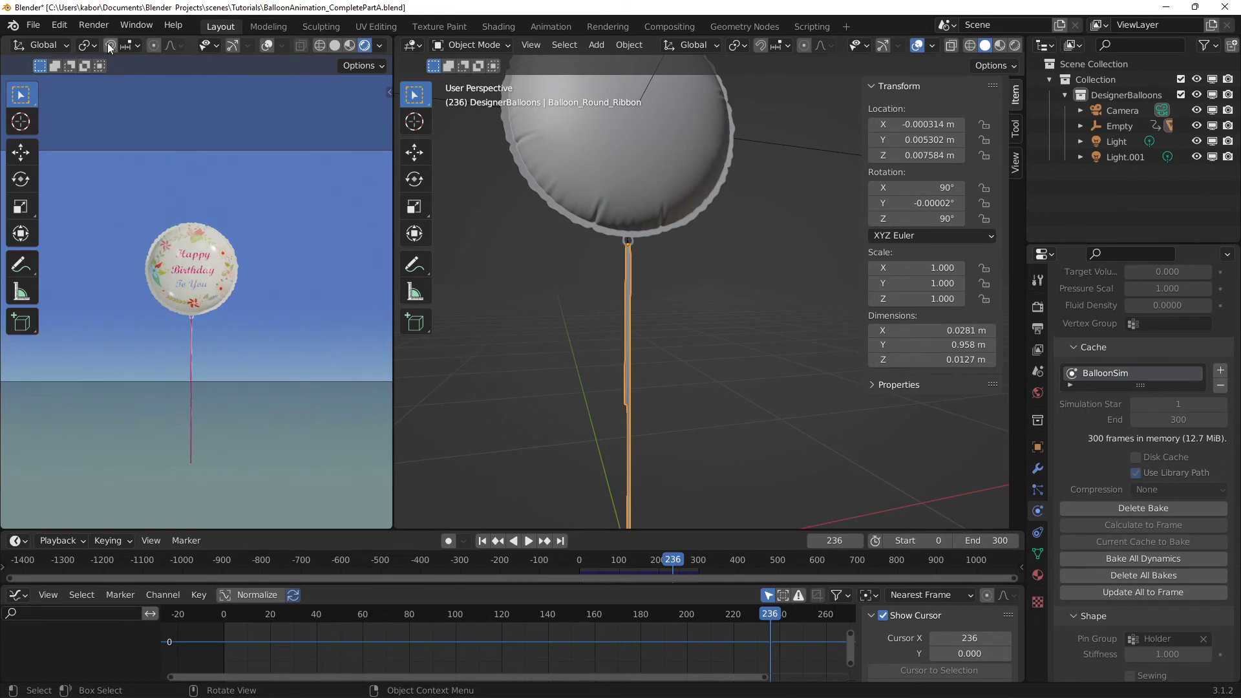
pyautogui.scroll(6, 107, 43)
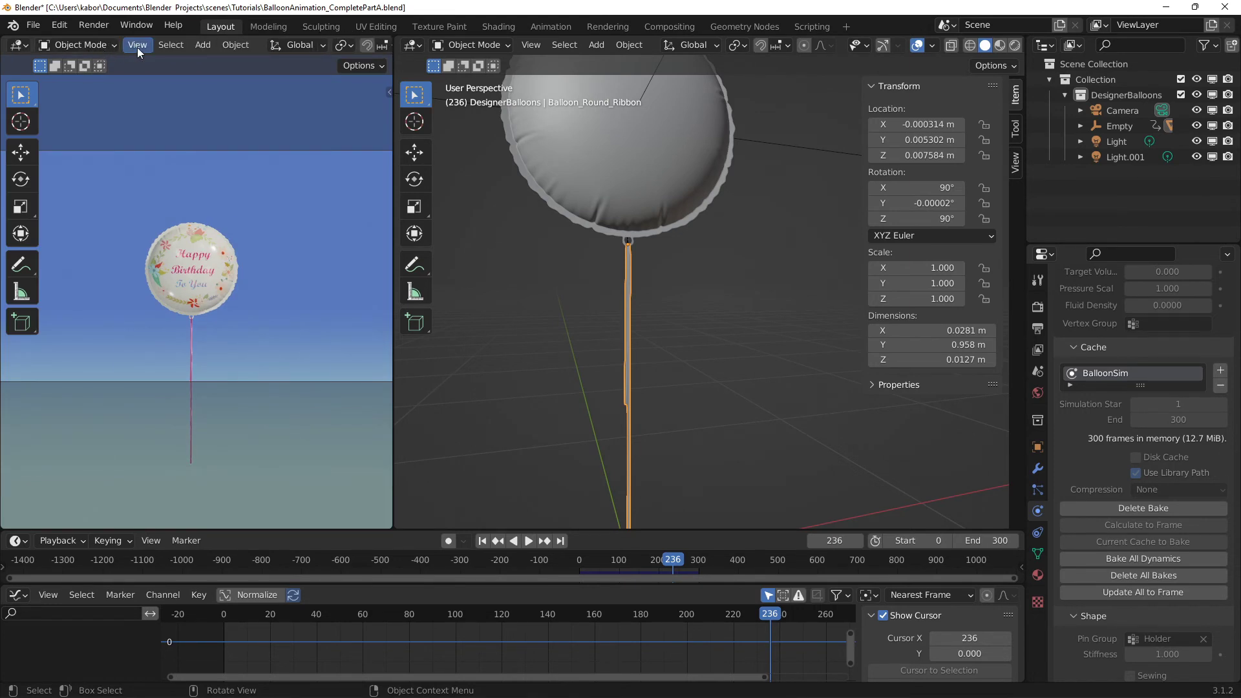
pyautogui.click(137, 46)
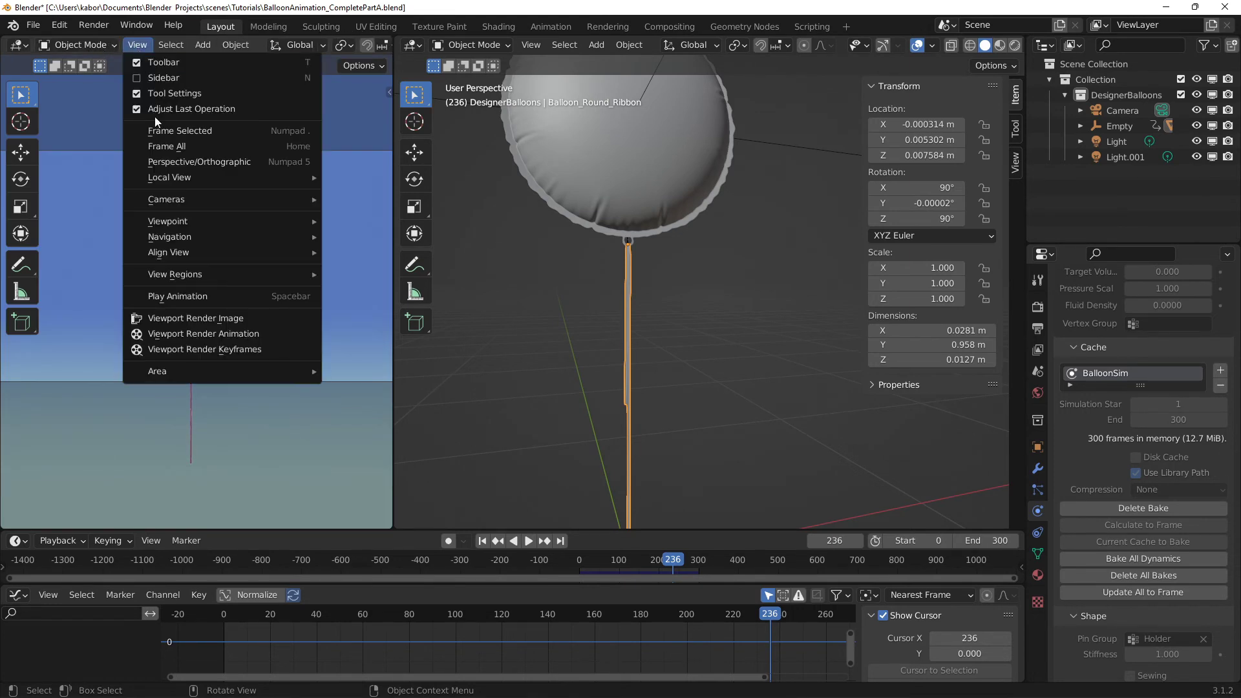
pyautogui.click(191, 334)
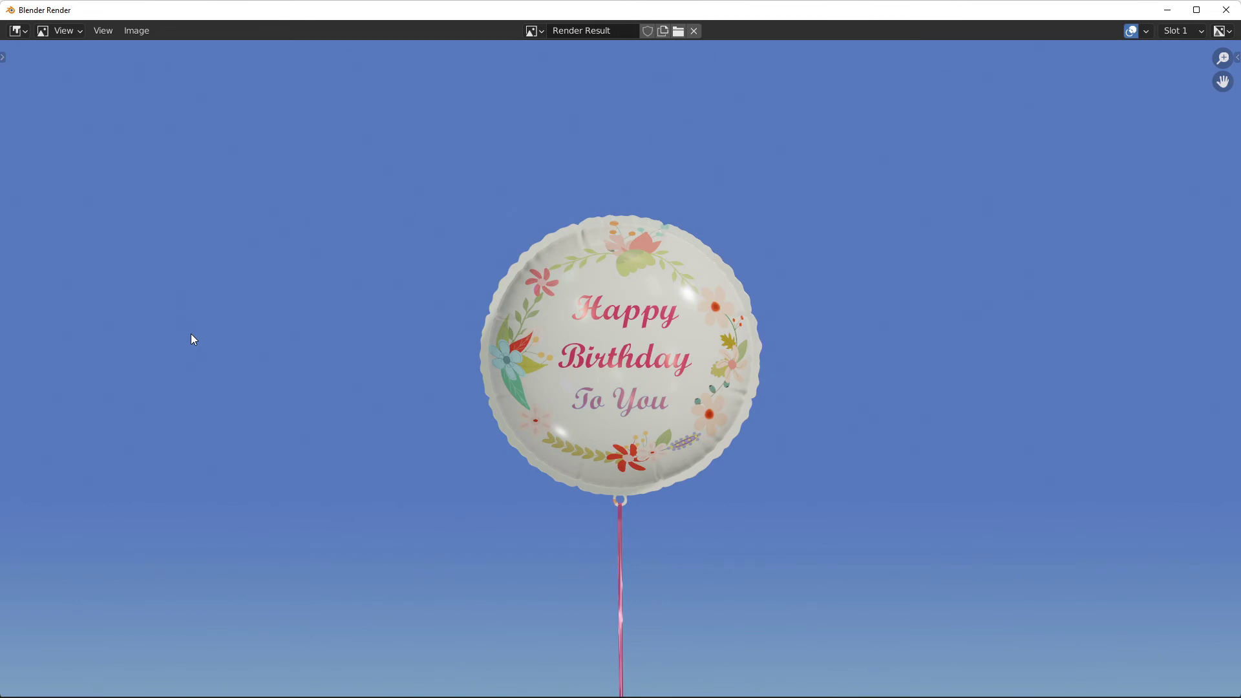
# Step: Close the render window and play the rendered balloon frames with Render > View Animation
pyautogui.click(1226, 10)
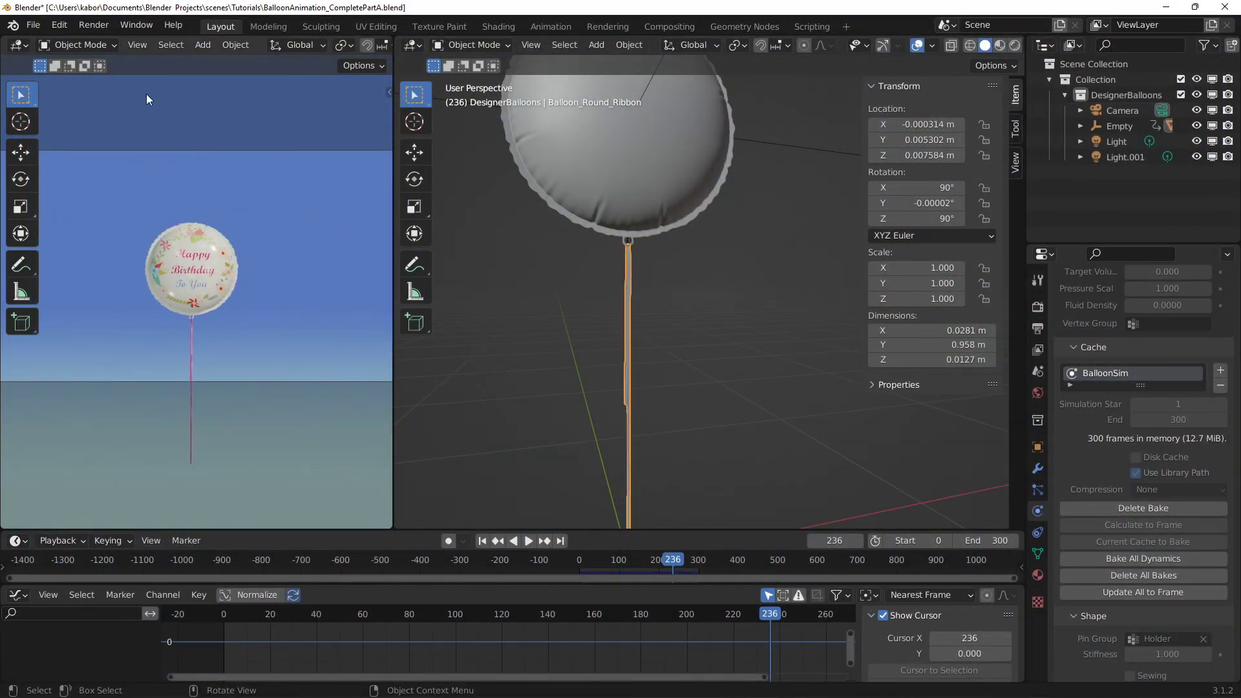
pyautogui.click(89, 24)
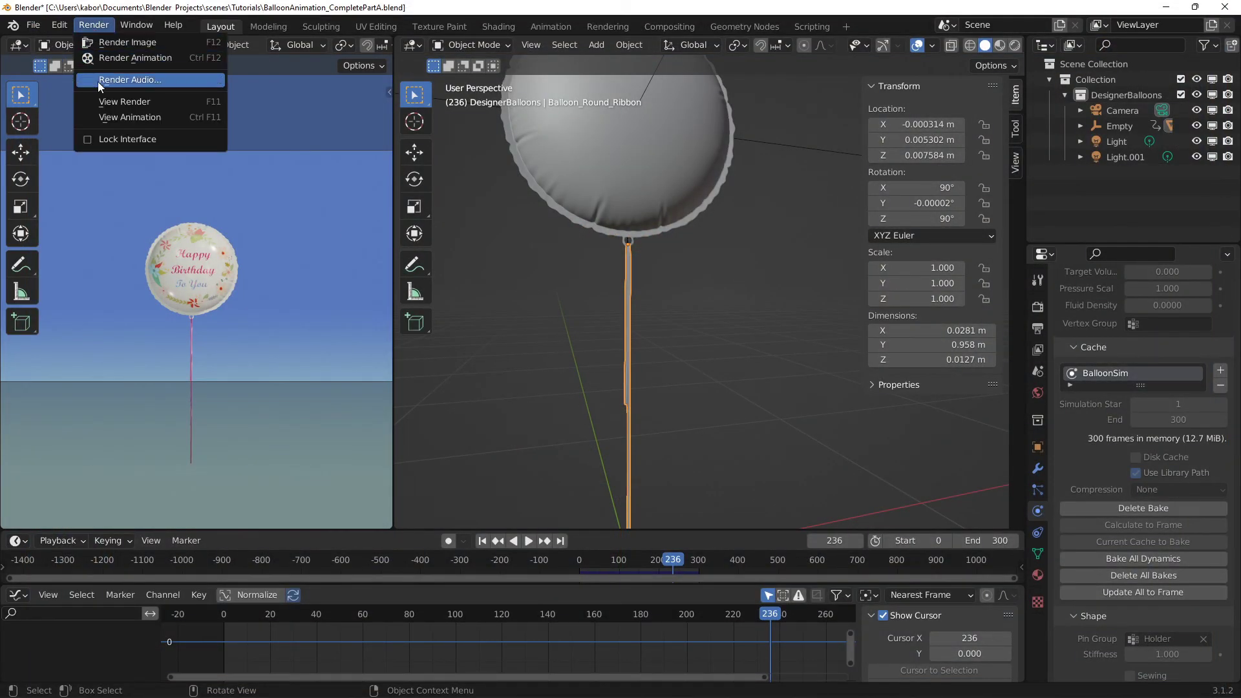
pyautogui.click(104, 116)
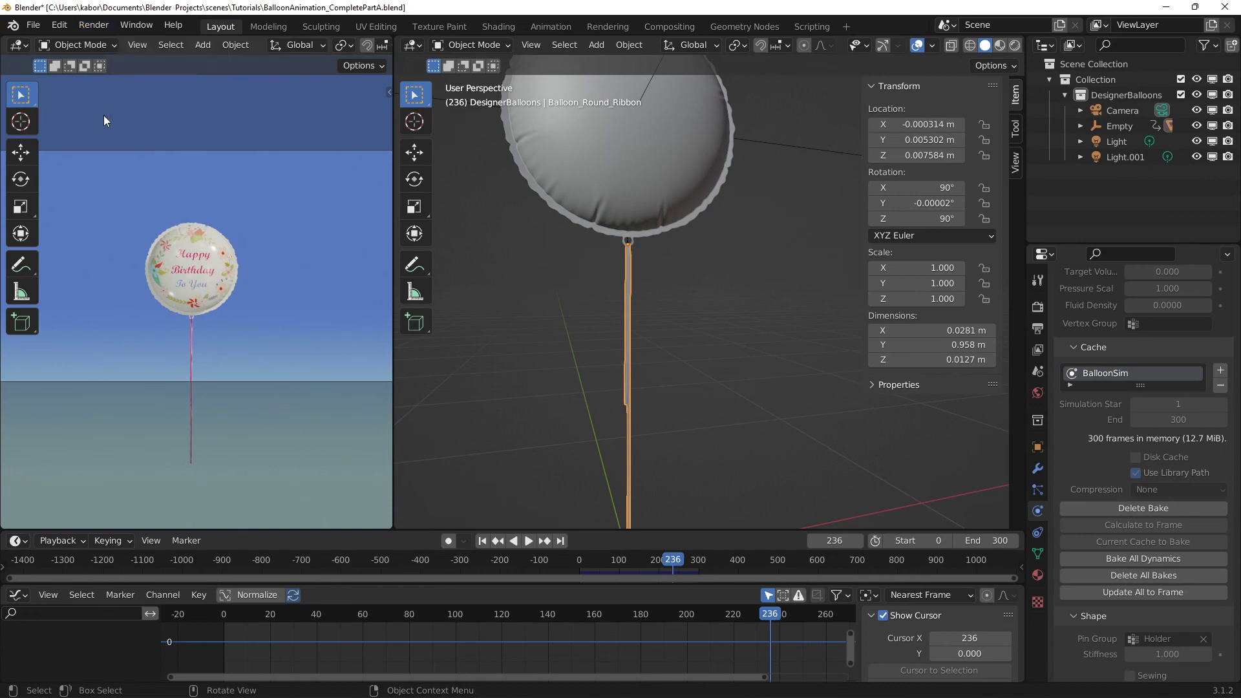